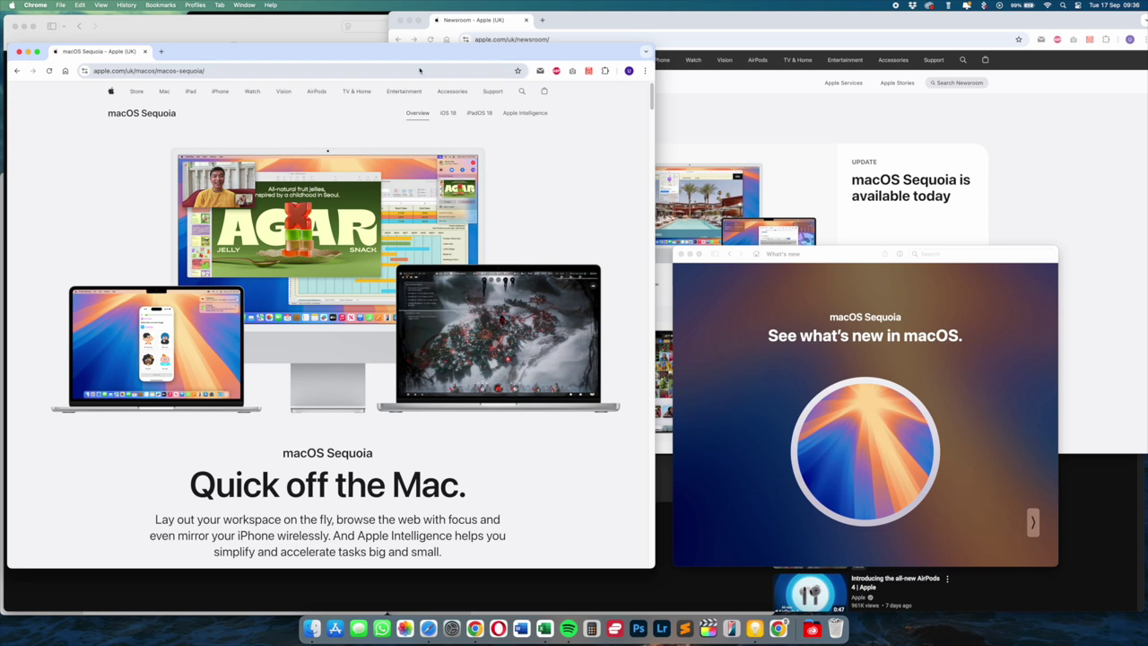
Step: Tile Chrome's macOS Sequoia window on the left half, Newsroom top-right and What's new bottom-right
left_click_drag(393, 56, 2, 75)
left_click_drag(628, 19, 1147, 109)
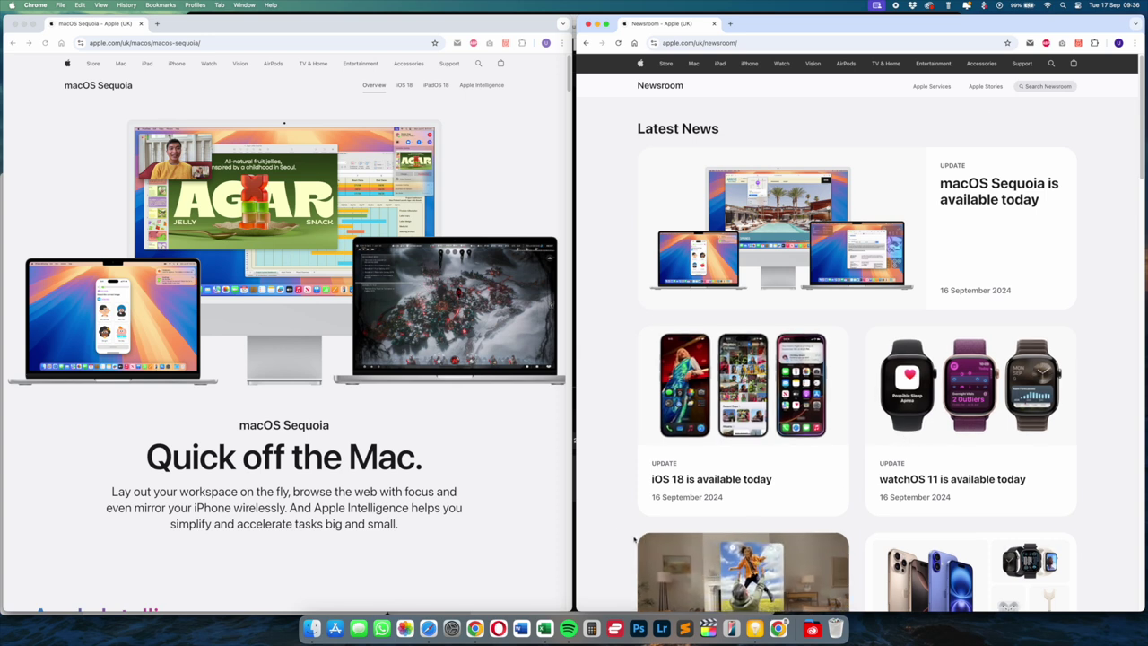
left_click(755, 628)
left_click_drag(713, 254, 1145, 639)
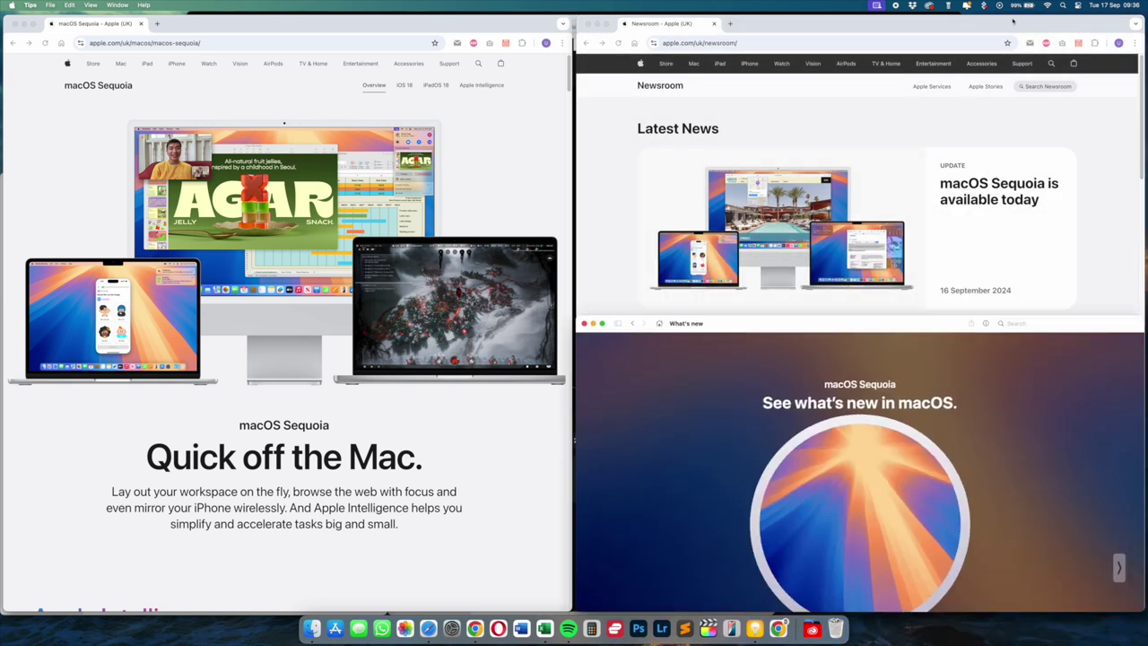
left_click_drag(1013, 22, 996, 18)
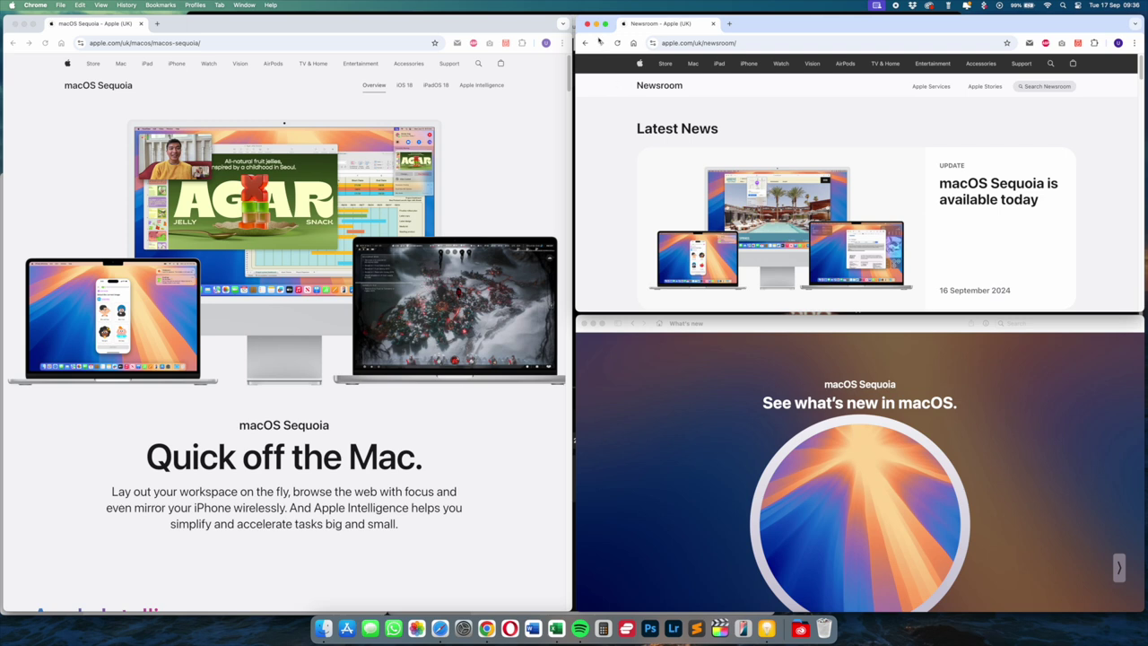
mouse_move(606, 25)
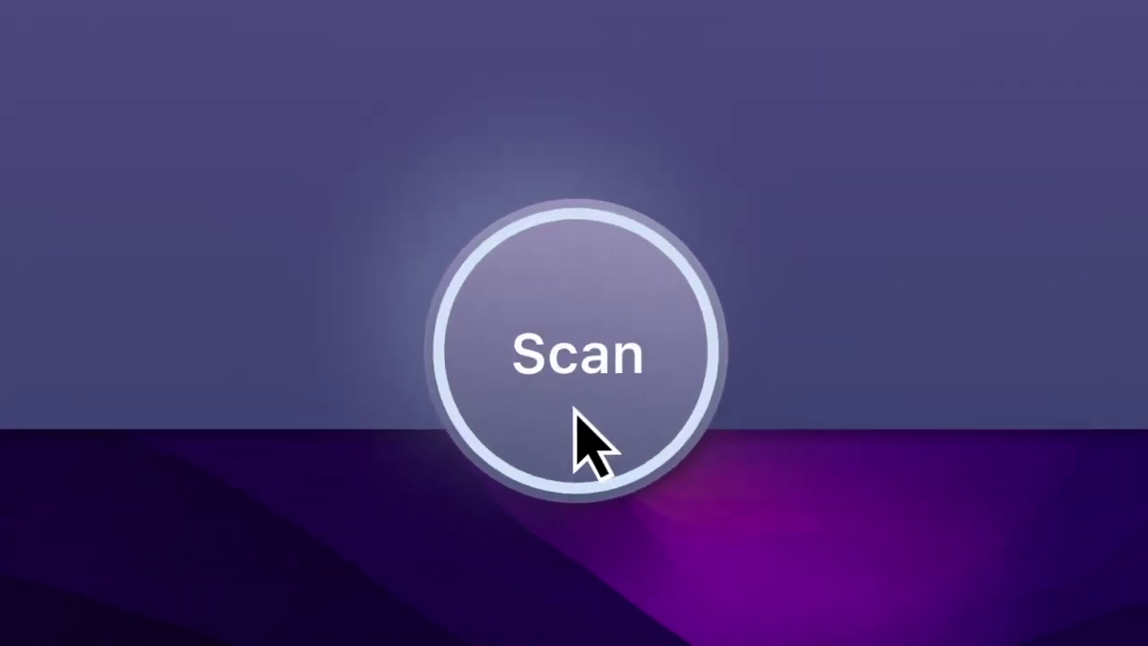
Step: Run a CleanMyMac X Smart Scan and clean up the 14.4 GB of junk it finds
left_click(560, 377)
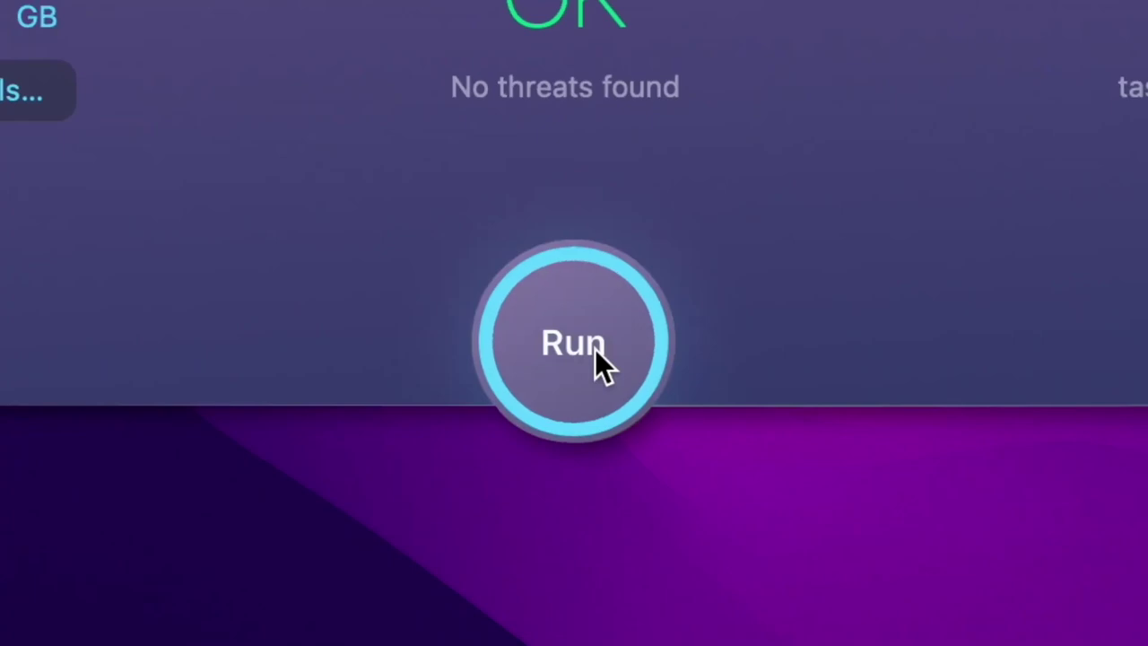
left_click(595, 349)
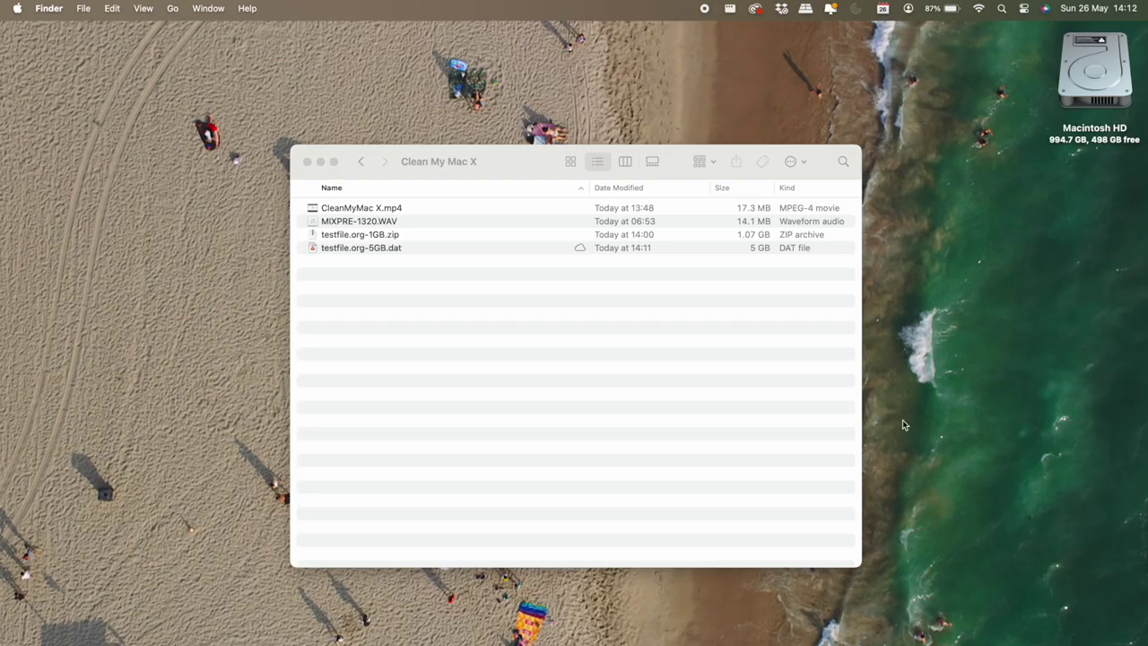
Step: Select the 5GB and 1GB testfile.org files and move both to the Bin
left_click(386, 275)
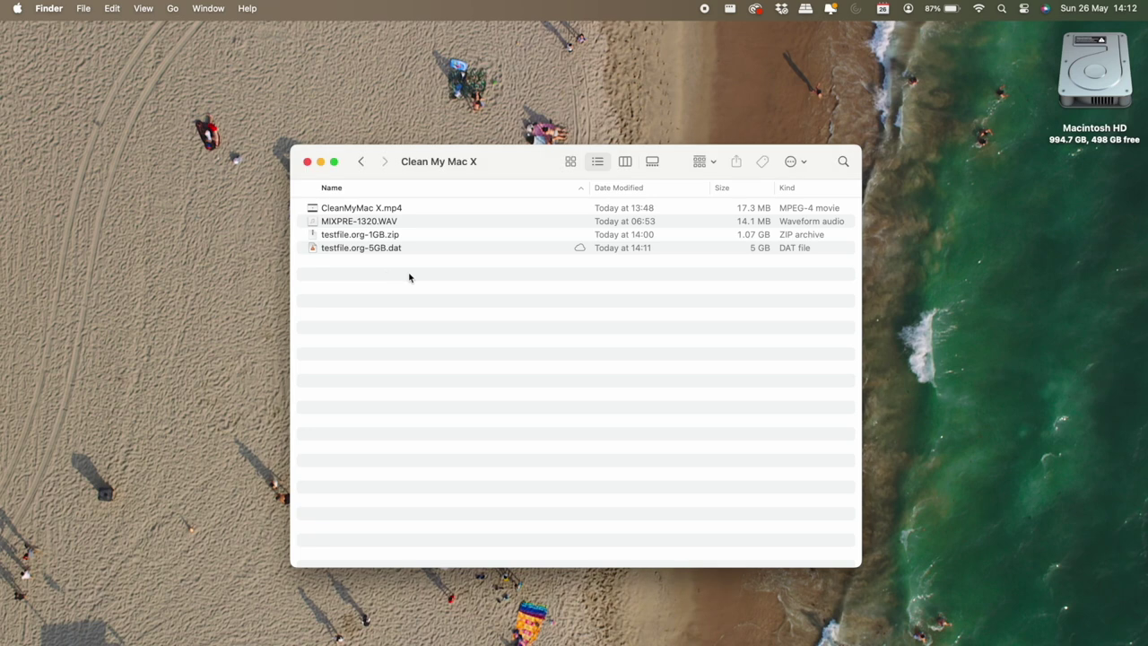
left_click(375, 251)
key("shift+Up")
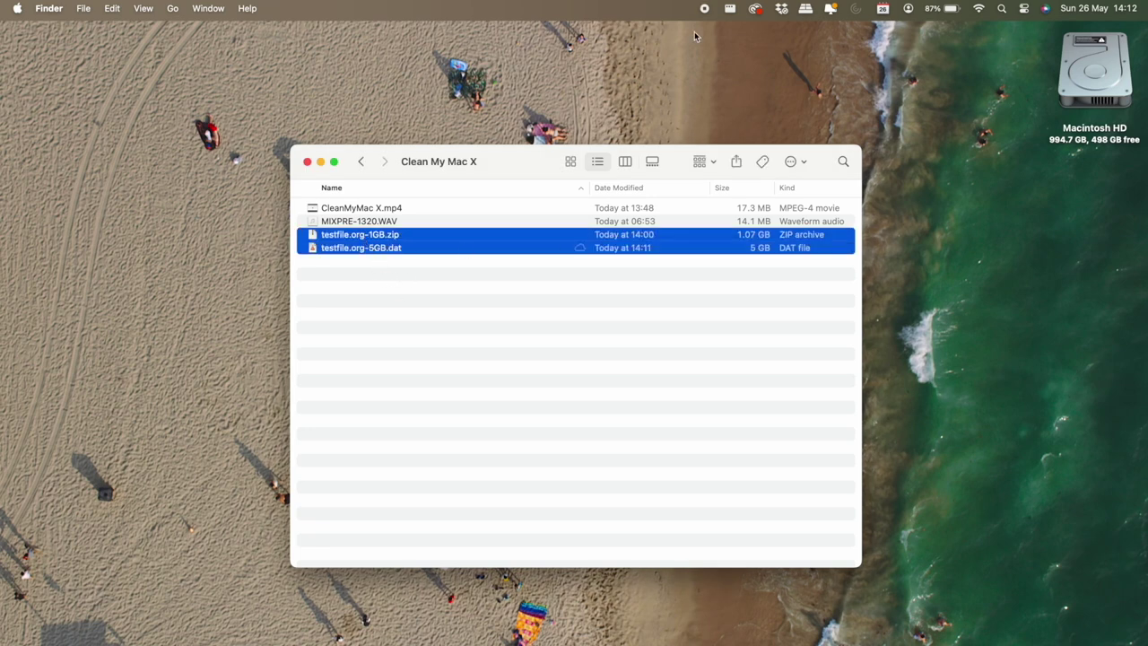
key("super+BackSpace")
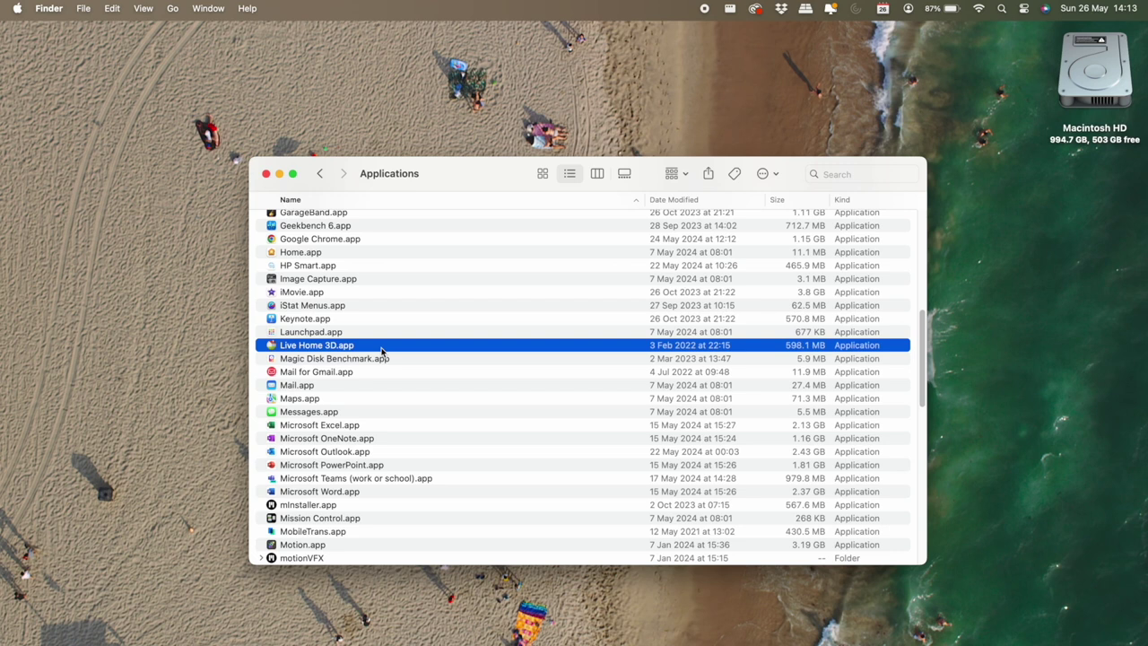
Step: Move Live Home 3D.app to the Bin with the admin password and uninstall its 487.3 MB leftovers
key("super+BackSpace")
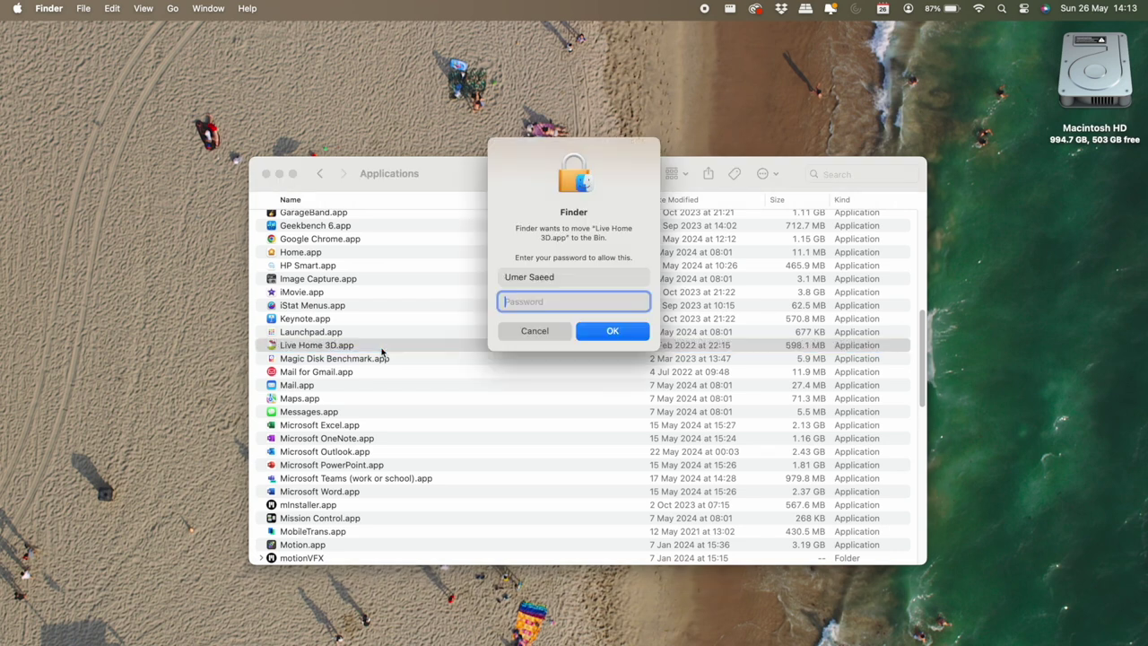
type("••")
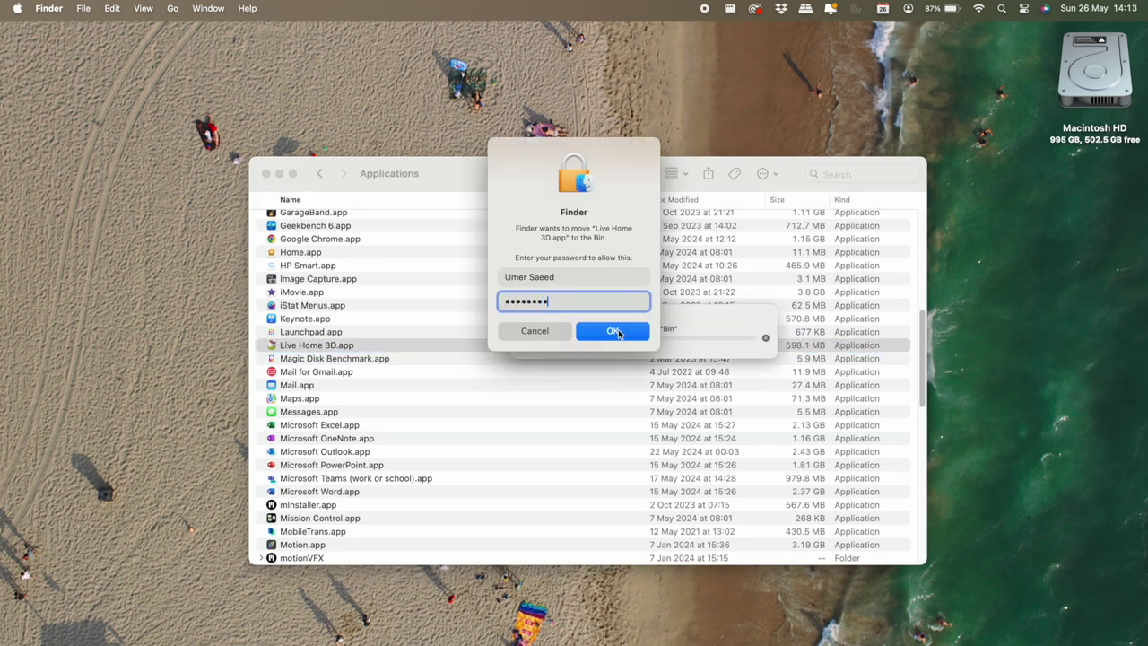
left_click(614, 331)
left_click(898, 159)
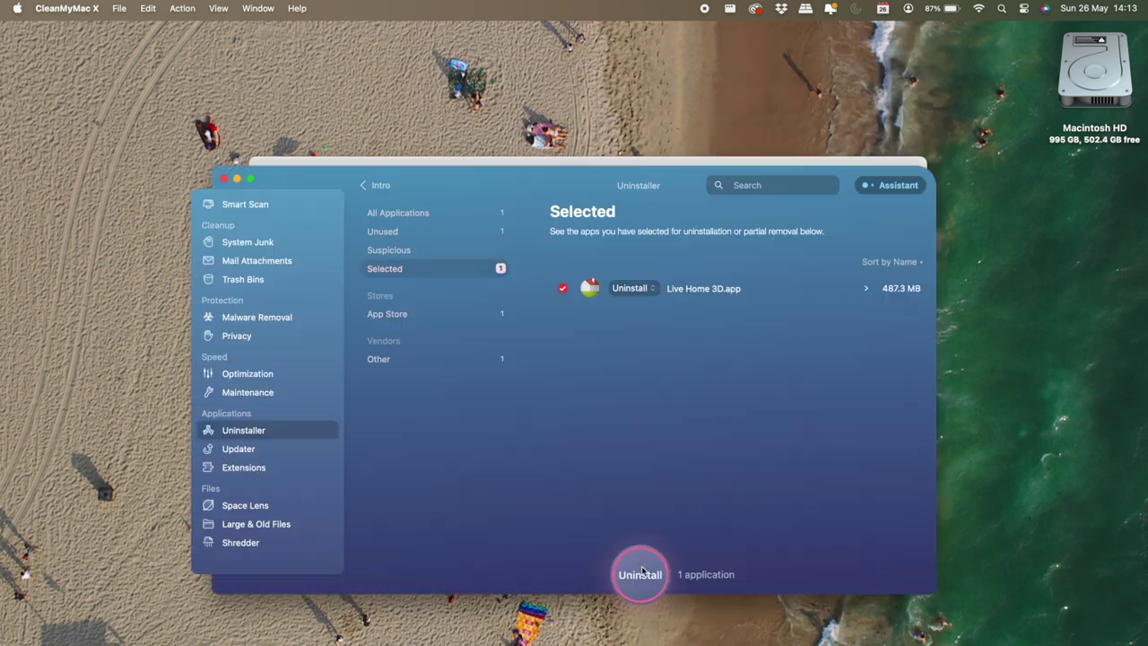
left_click(642, 566)
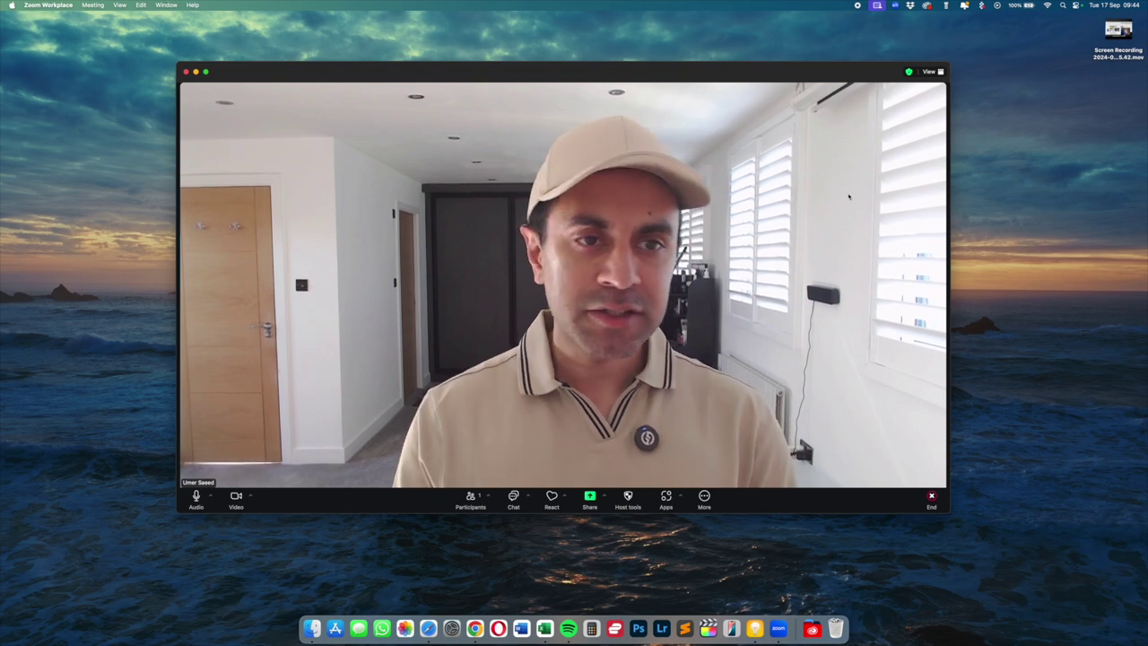
Step: Show the menu-bar video effects for zoom.us: Portrait, Studio Light, Reactions and Background
left_click(877, 6)
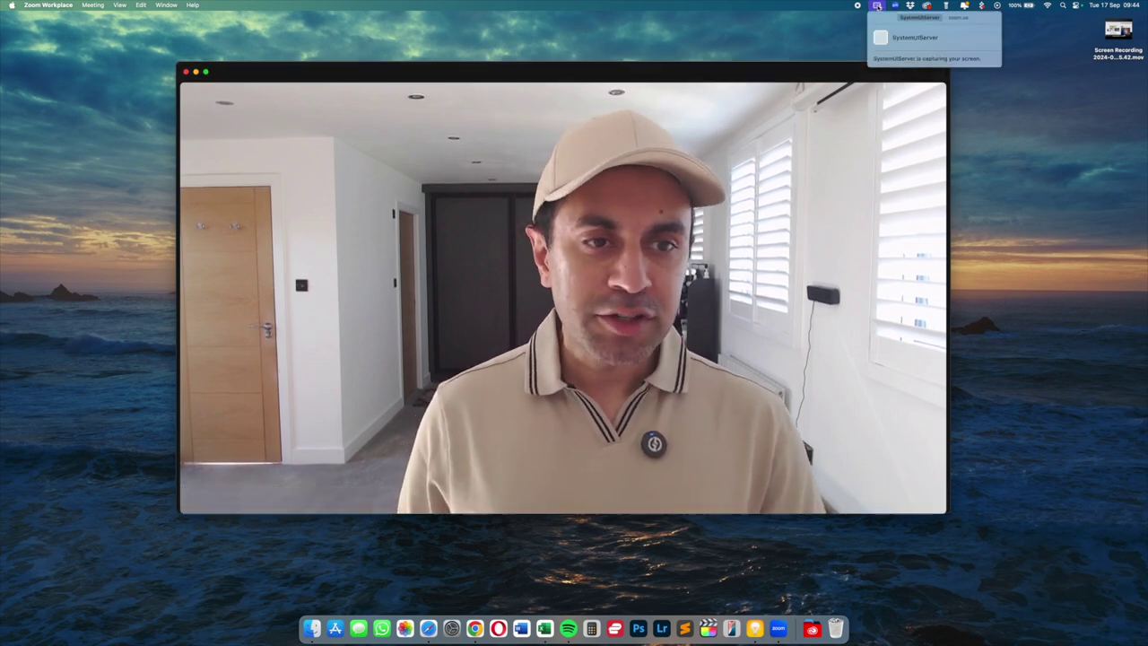
left_click(957, 18)
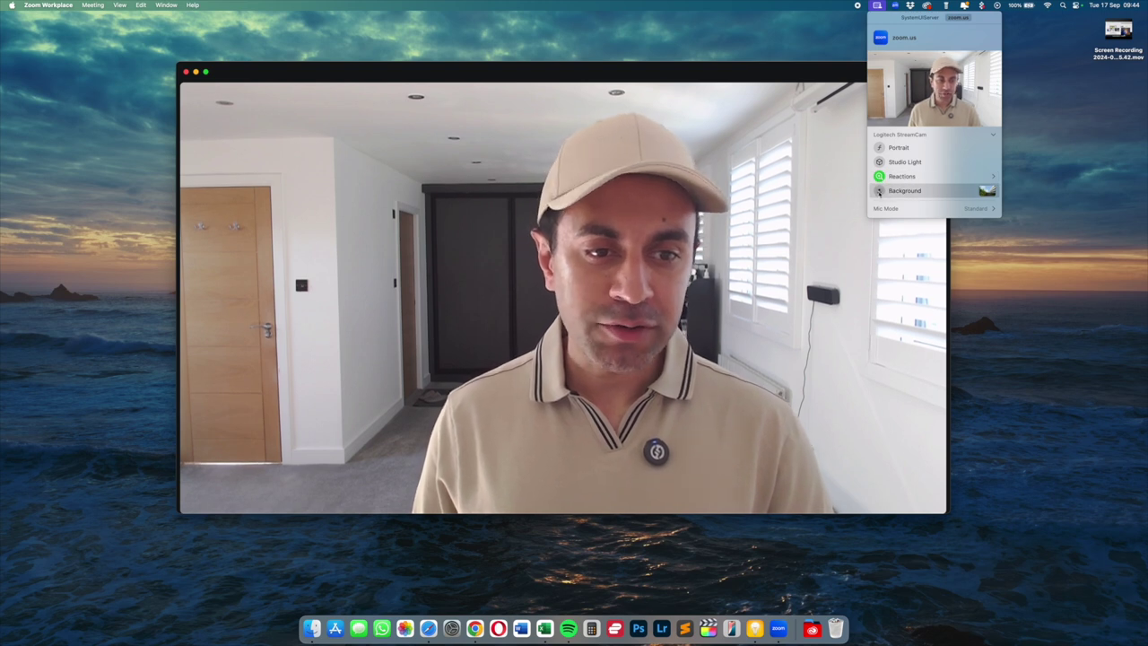
Step: Turn on Background, pick the wooden staircase image, browse the gradient and custom tabs, then close the picker
left_click(879, 191)
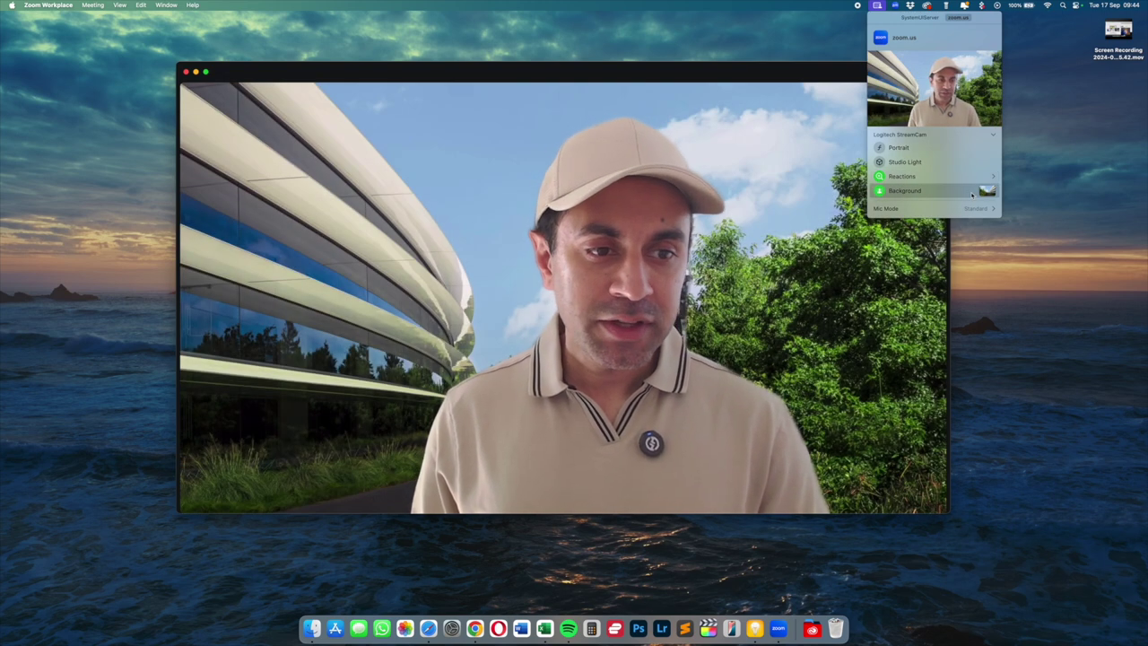
left_click(987, 191)
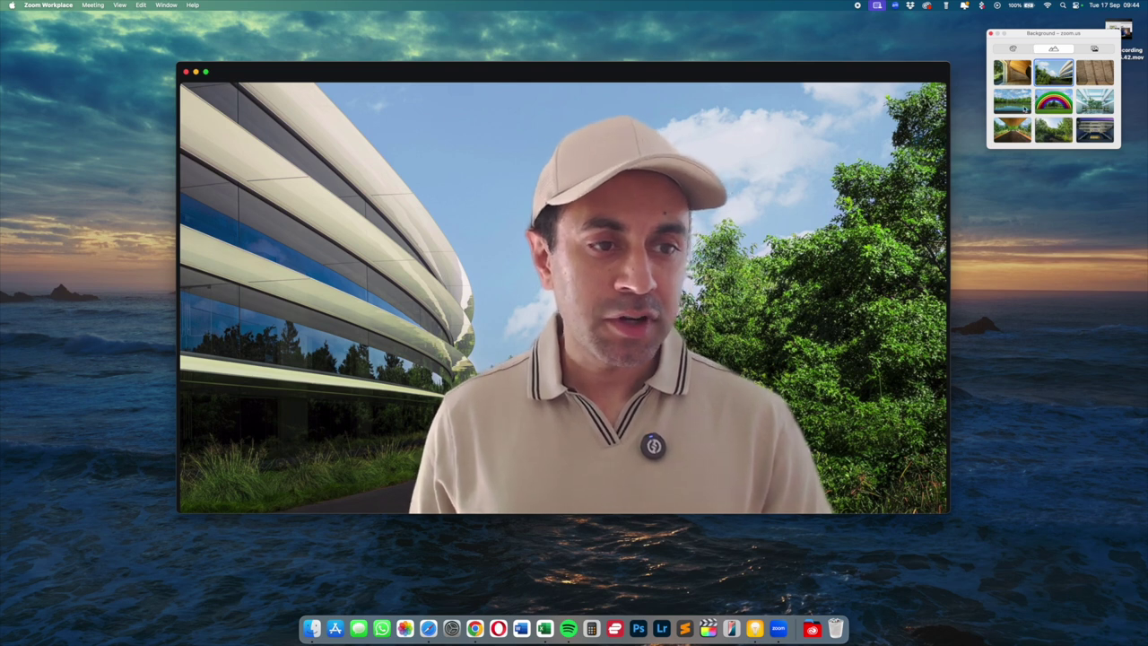
left_click(1023, 79)
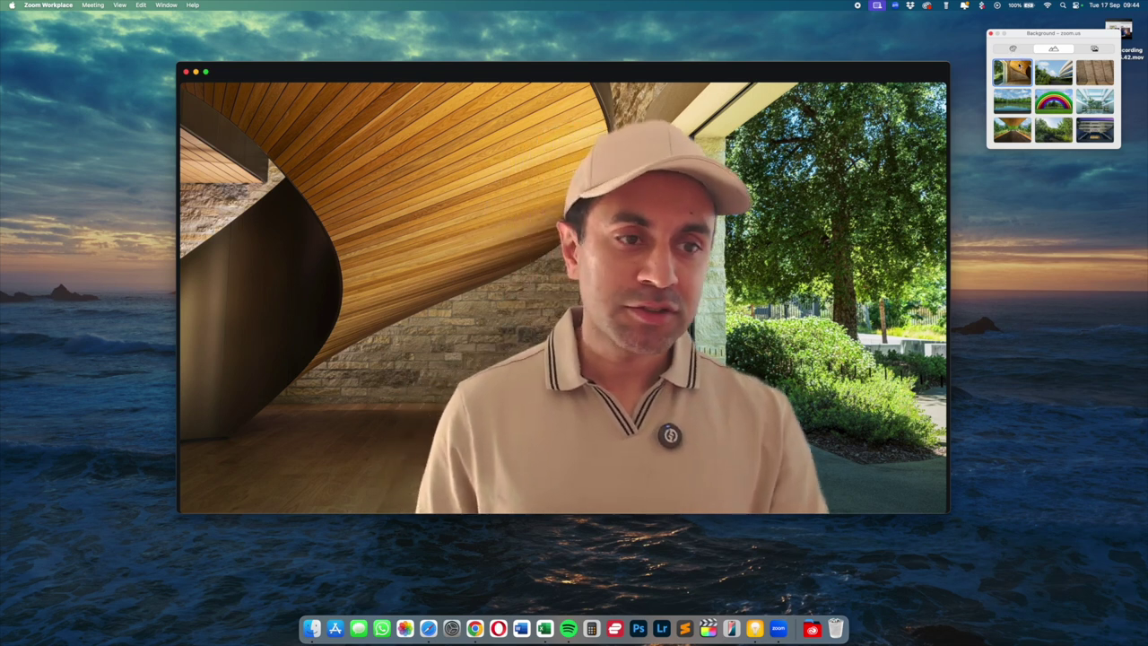
left_click(1014, 49)
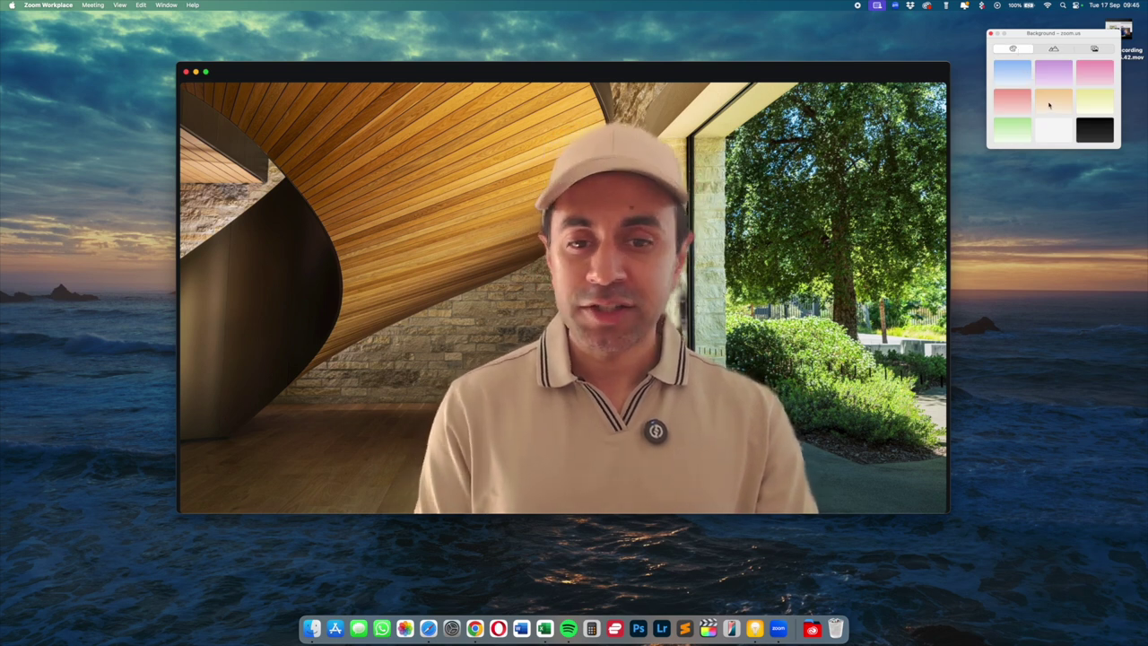
left_click(1099, 50)
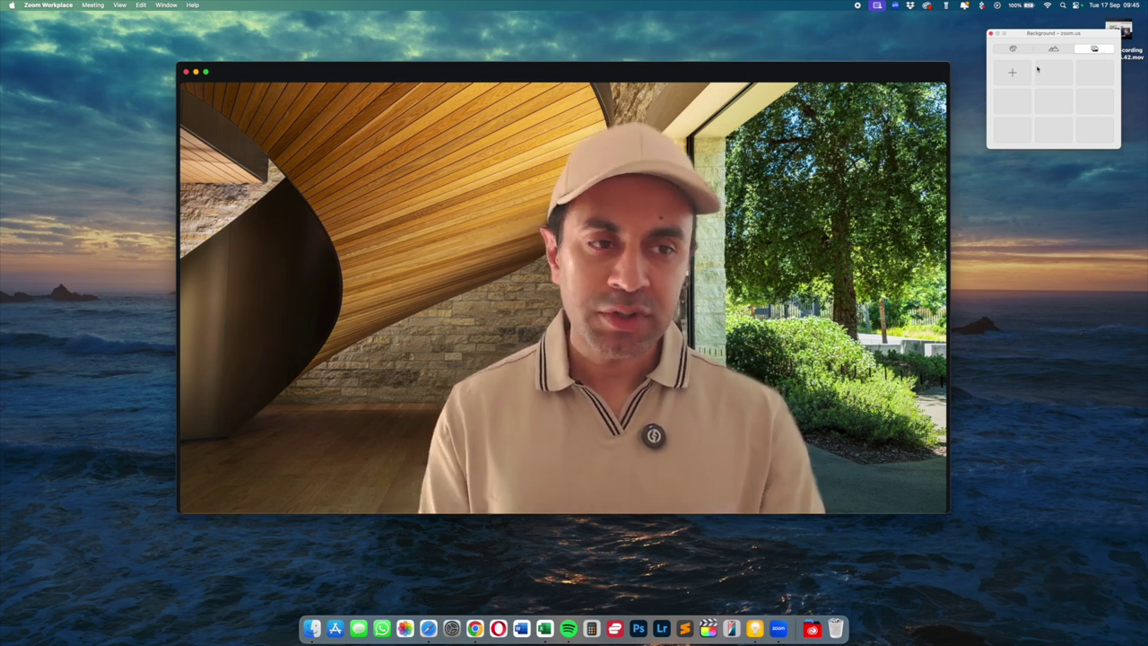
left_click(1038, 50)
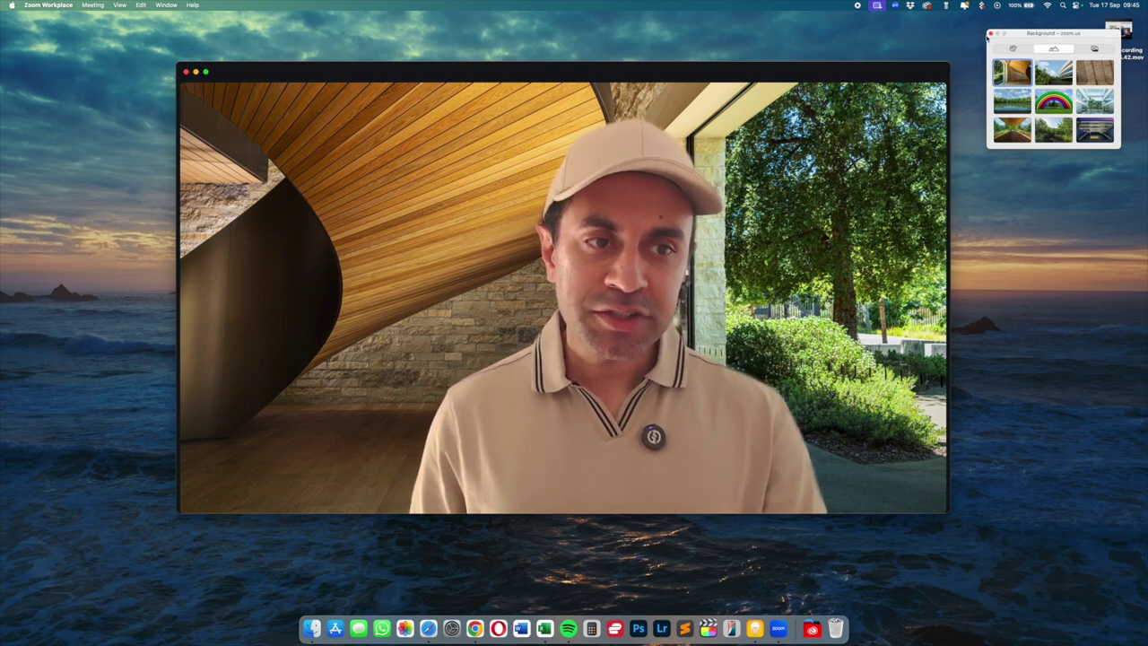
left_click(992, 34)
mouse_move(606, 497)
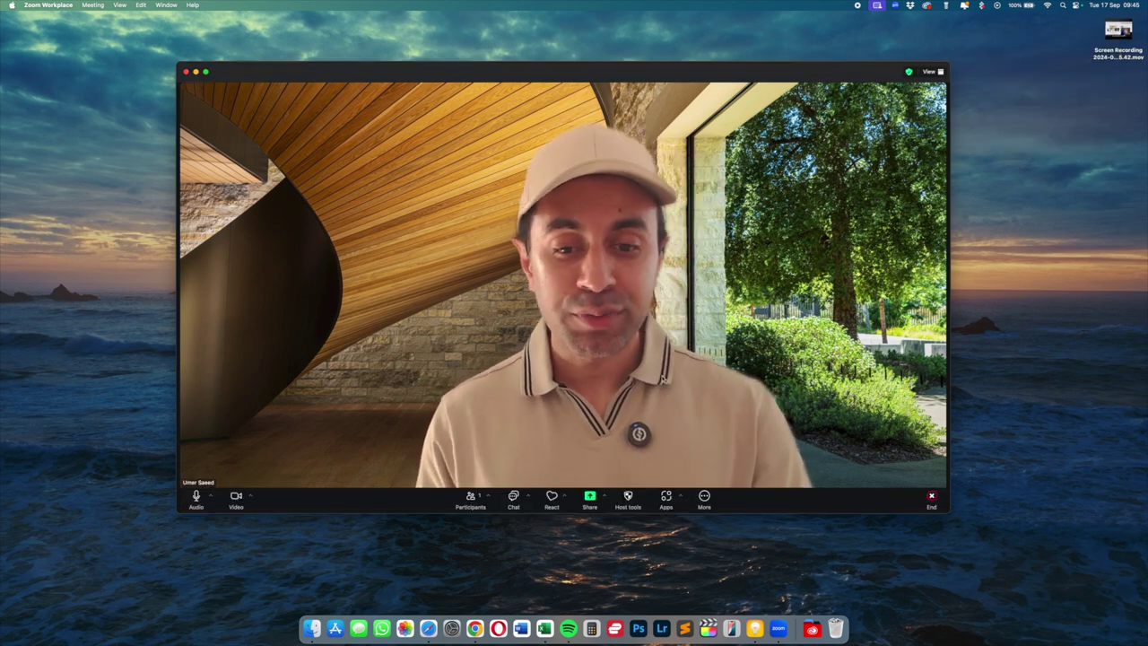
Step: Share the Chrome window showing the macOS Sequoia page in the Zoom meeting
left_click(589, 499)
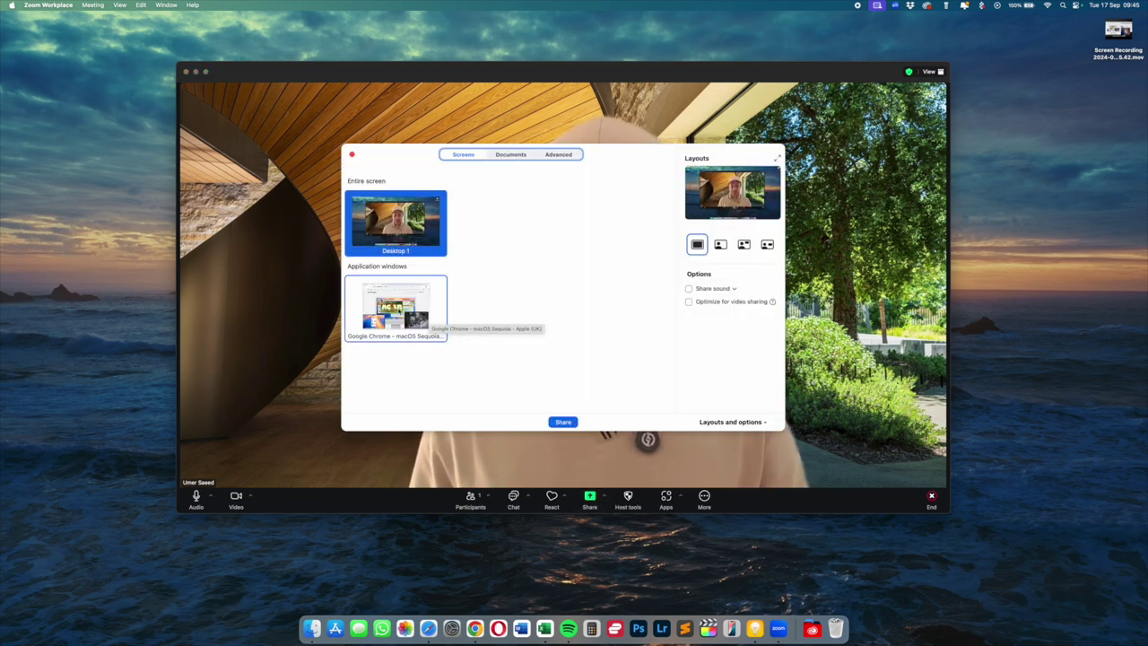
left_click(425, 316)
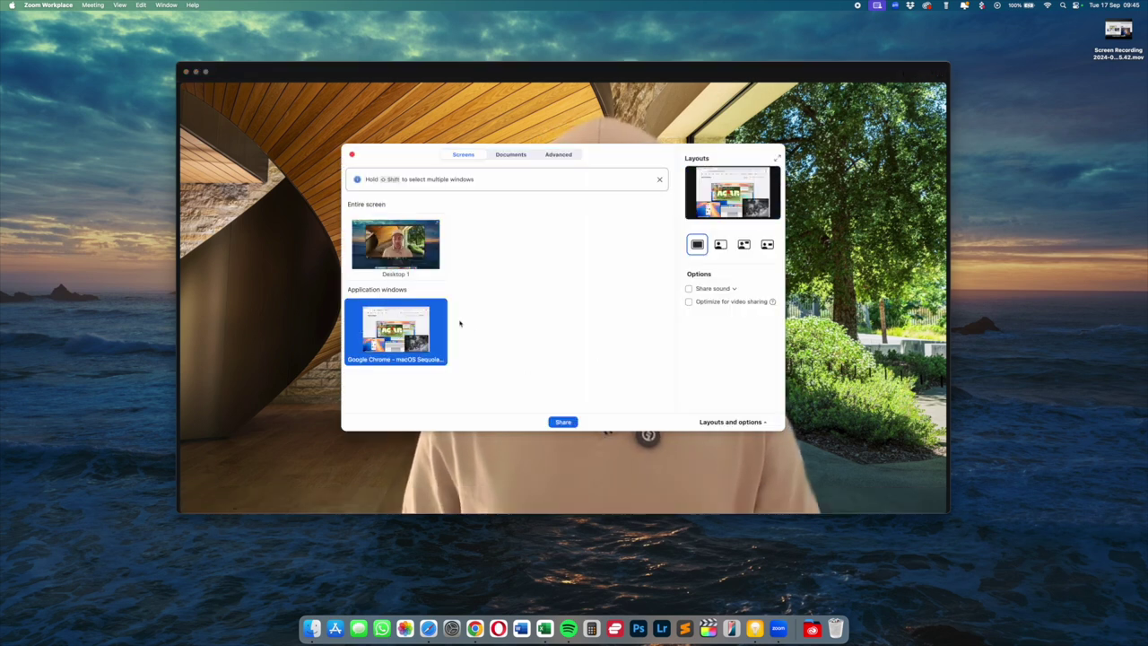
left_click(564, 422)
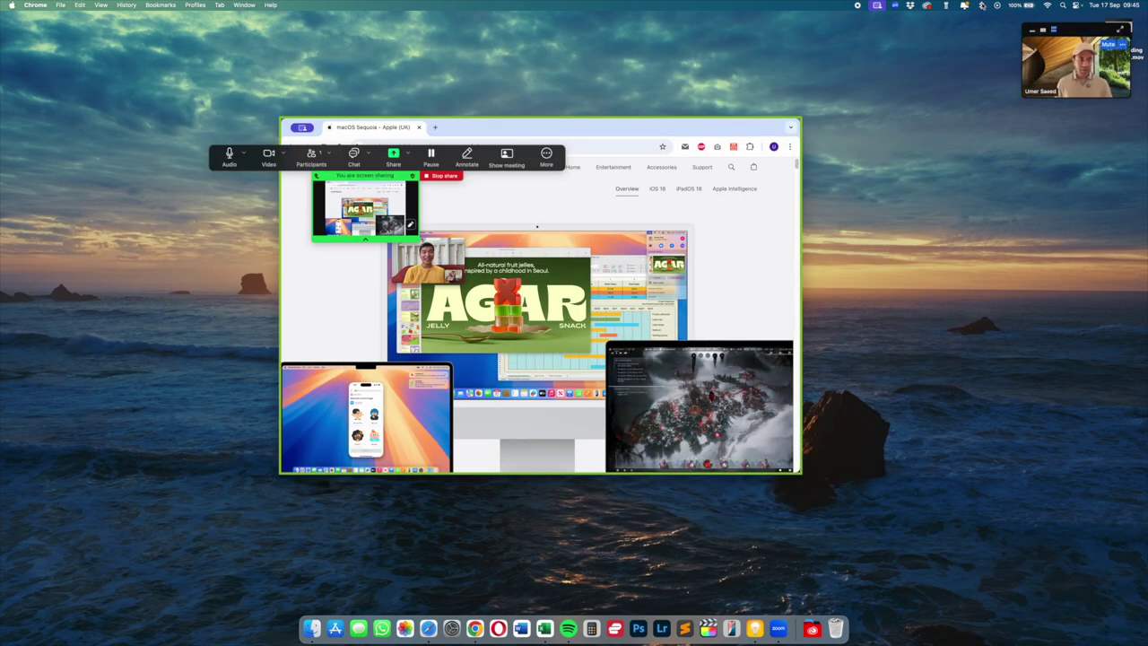
Step: Set Presenter Overlay to Small from the menu-bar screen-sharing options
left_click(876, 5)
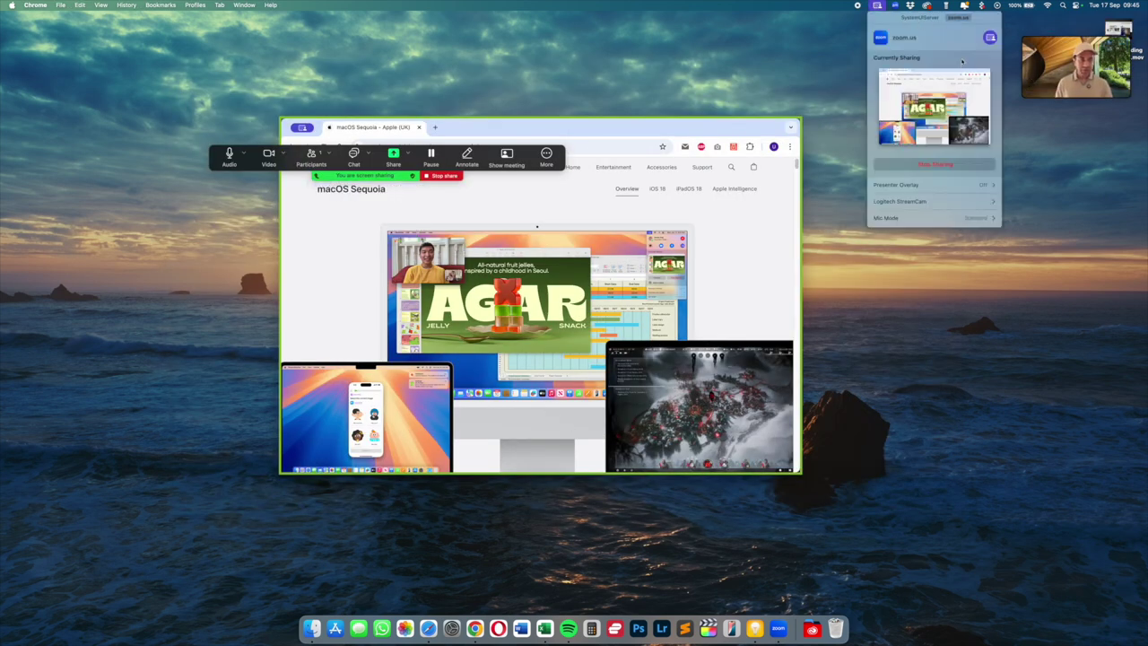
left_click(919, 186)
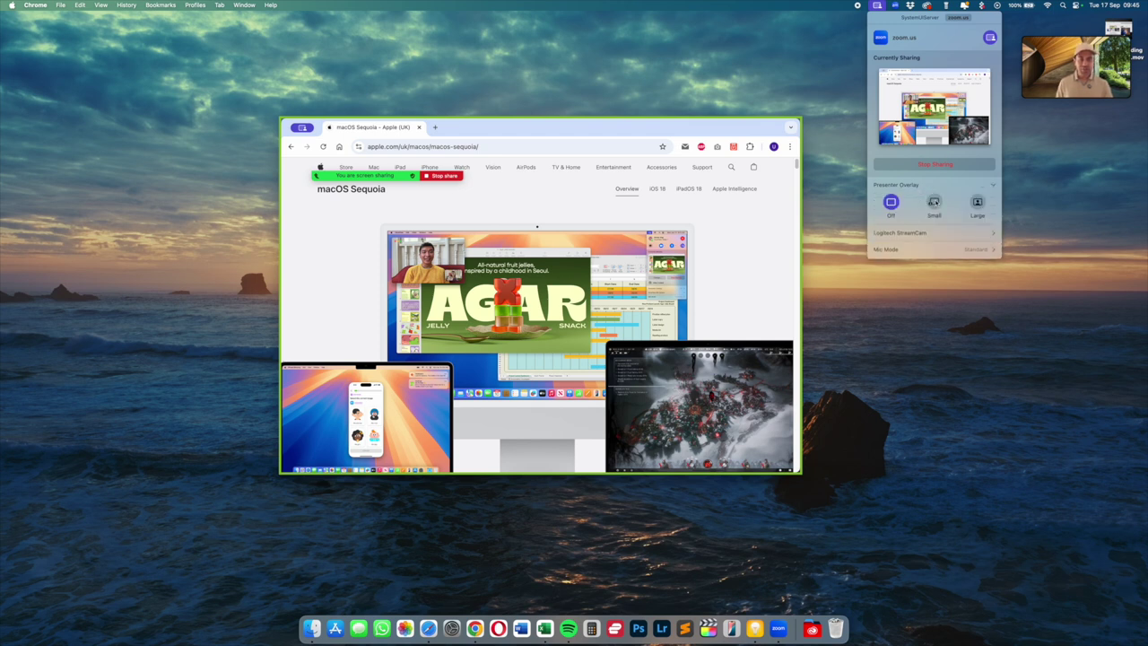
left_click(935, 202)
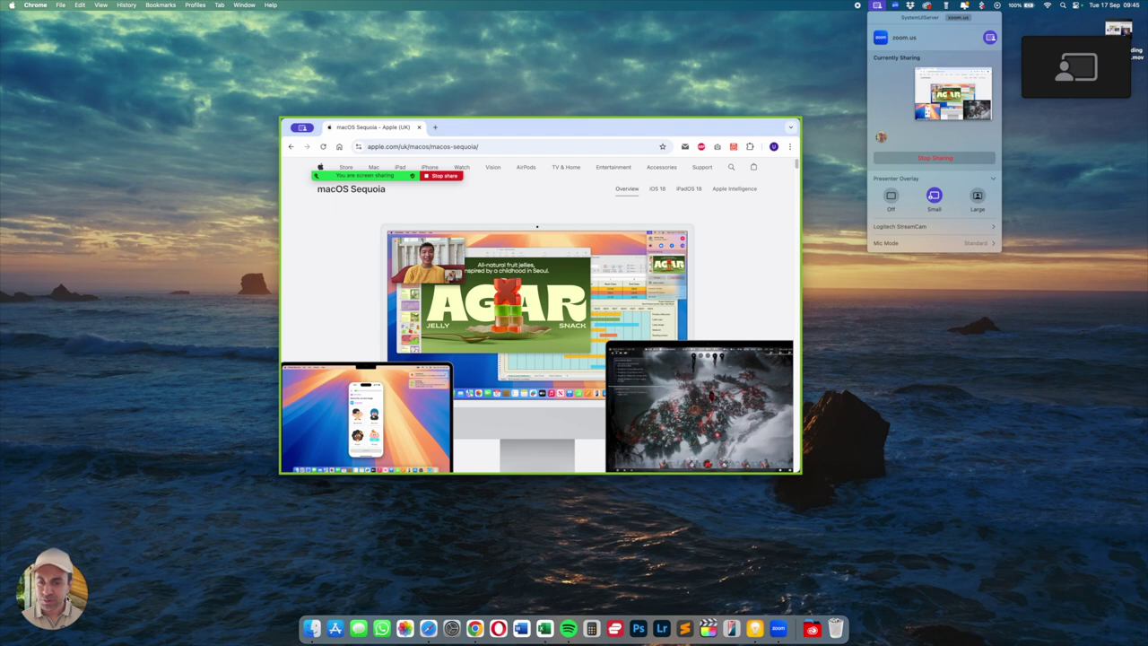
Step: Place the presenter bubble at the window's right edge, then move and enlarge the Chrome window
left_click_drag(51, 599, 1006, 361)
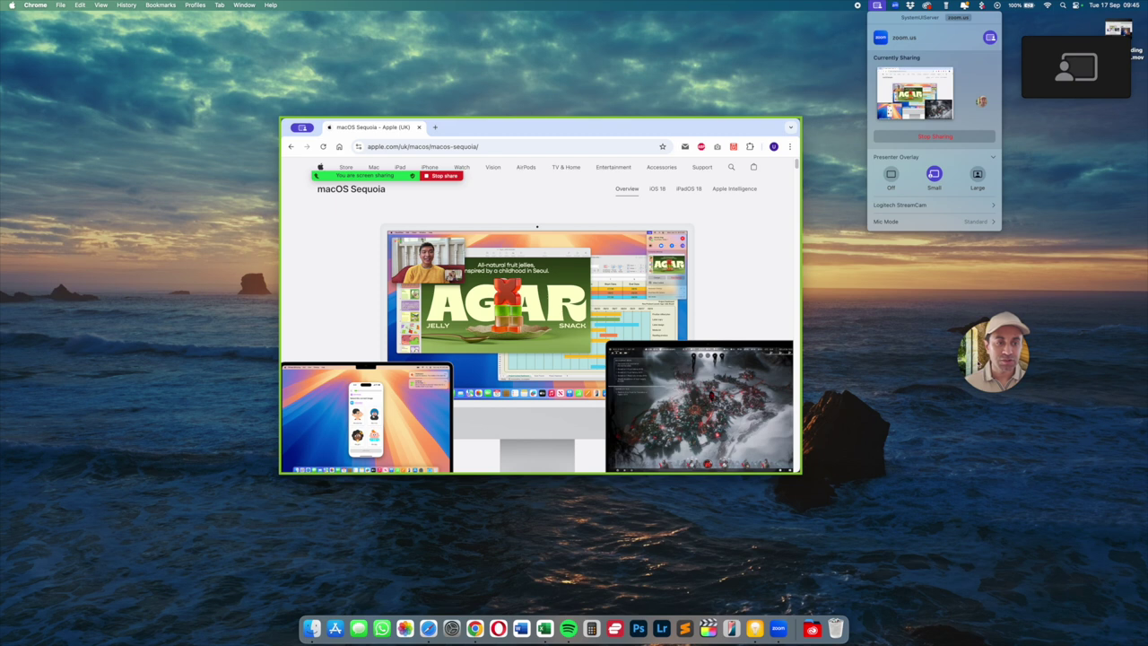
left_click_drag(705, 118, 591, 37)
left_click_drag(684, 392, 996, 599)
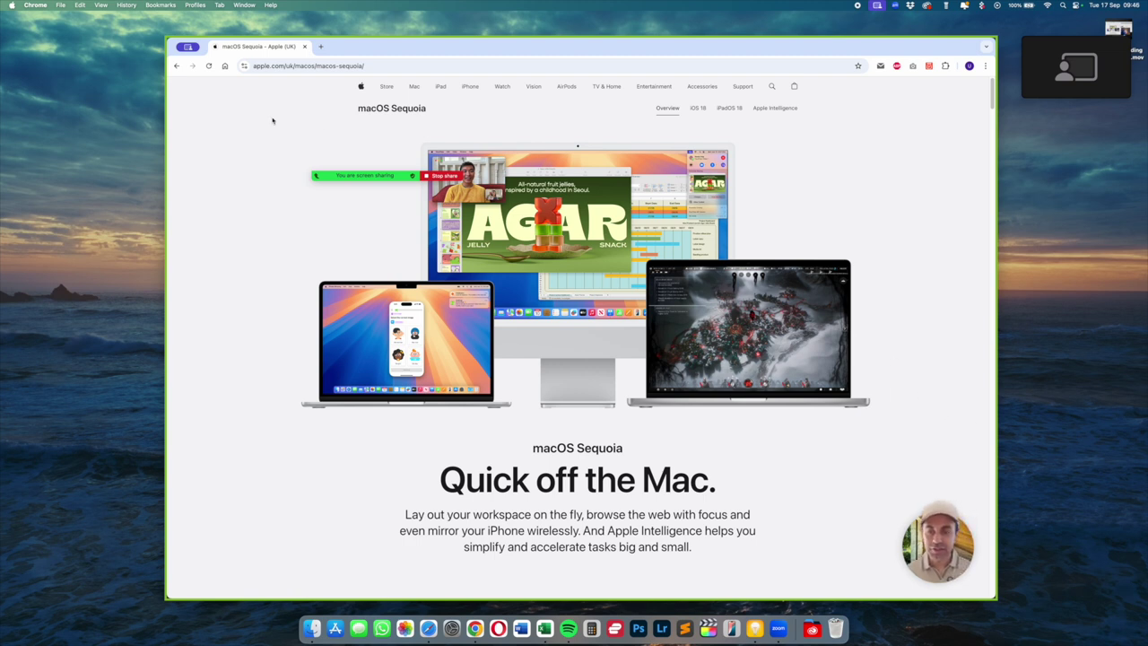
Step: Move the Zoom meeting controls and self-view off the page content, then reopen the sharing menu
mouse_move(356, 176)
left_click_drag(356, 176, 558, 21)
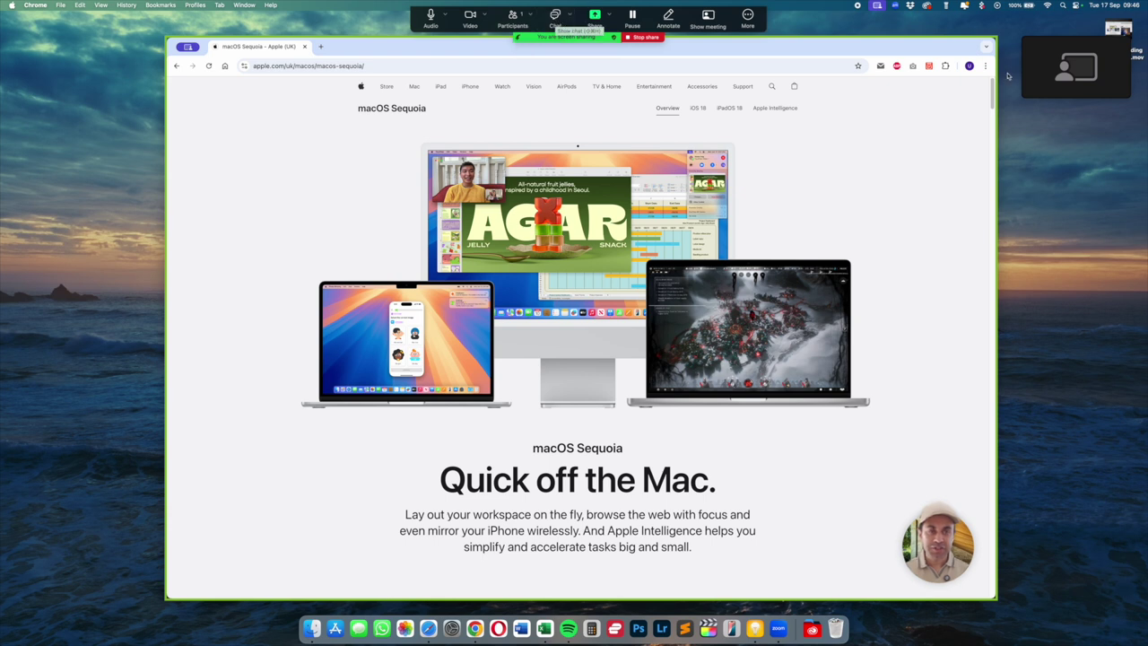
left_click_drag(1035, 56, 1059, 76)
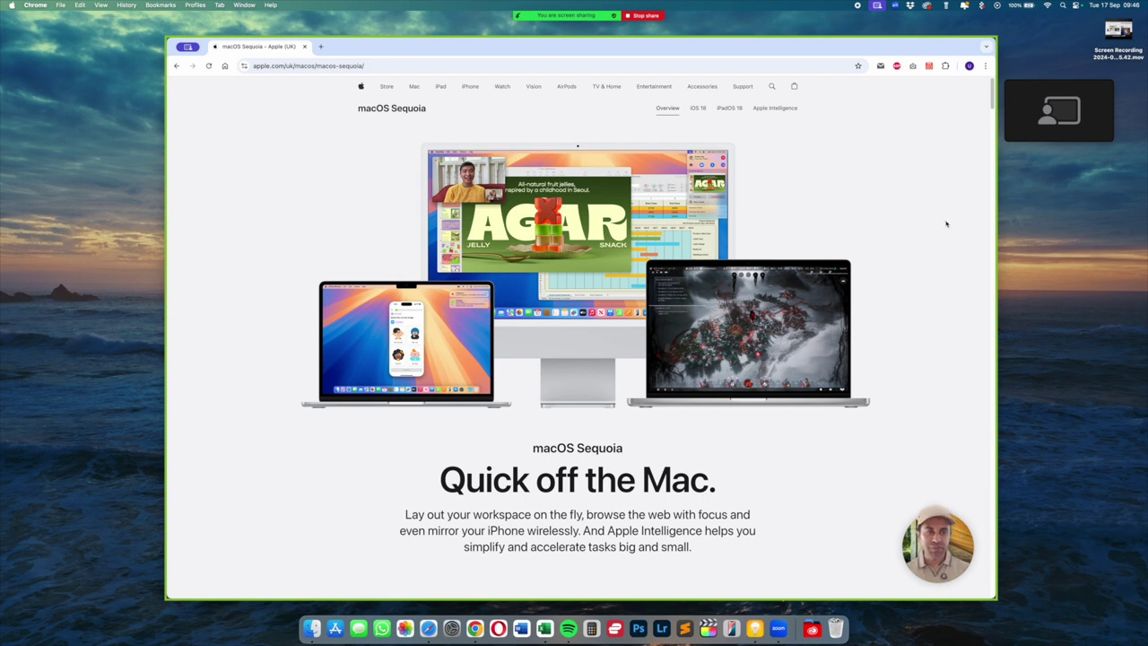
left_click(878, 5)
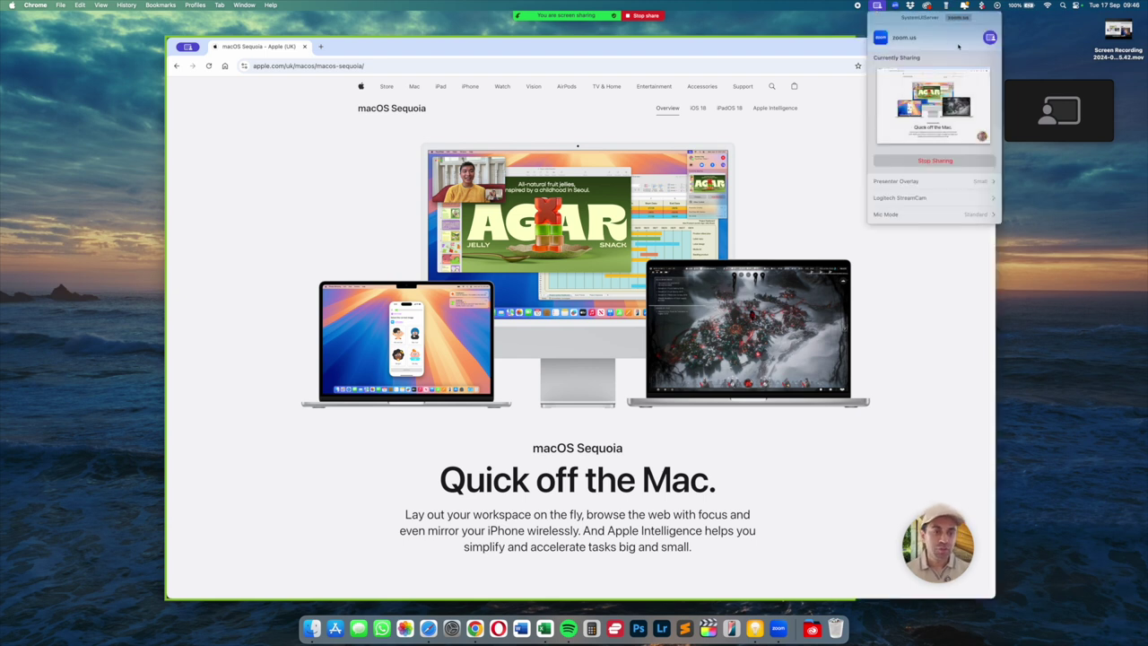
Step: Switch the Presenter Overlay size from Small to Large
left_click(953, 183)
left_click(978, 199)
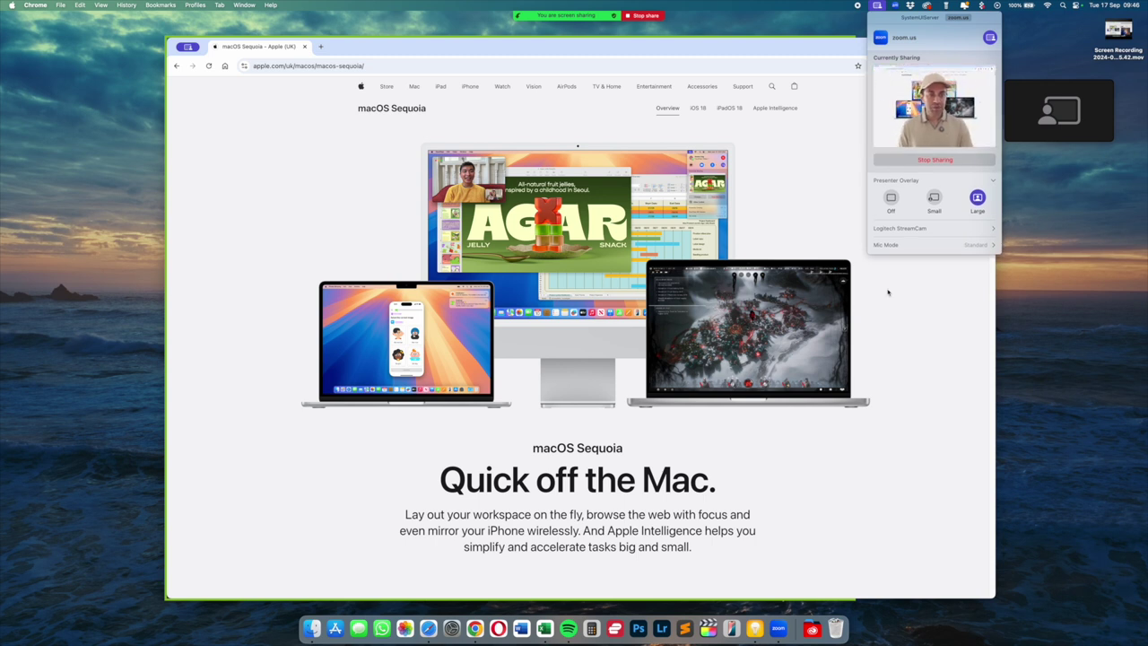
mouse_move(955, 126)
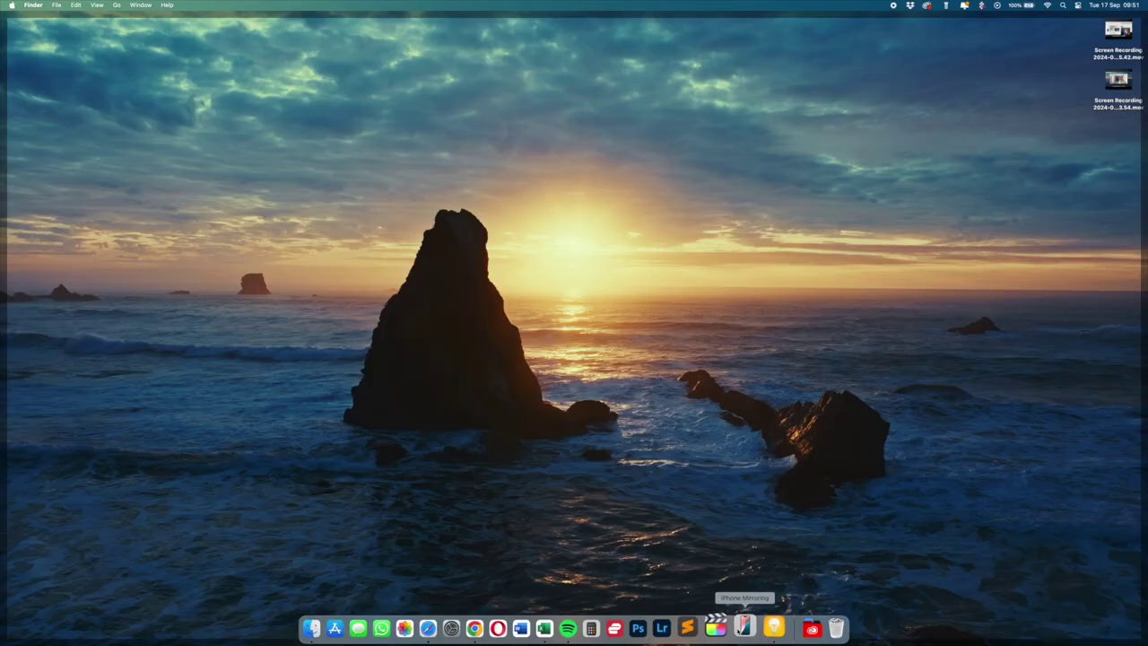
Step: Launch iPhone Mirroring and flip to the next home screen page and back
left_click(745, 626)
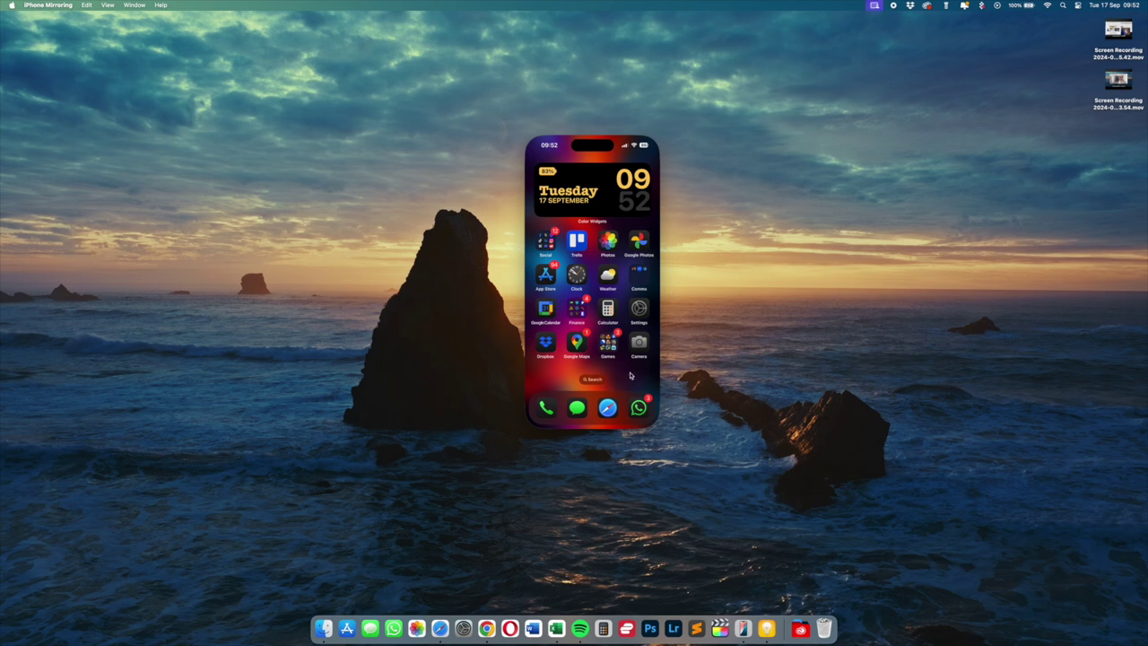
left_click_drag(630, 375, 550, 371)
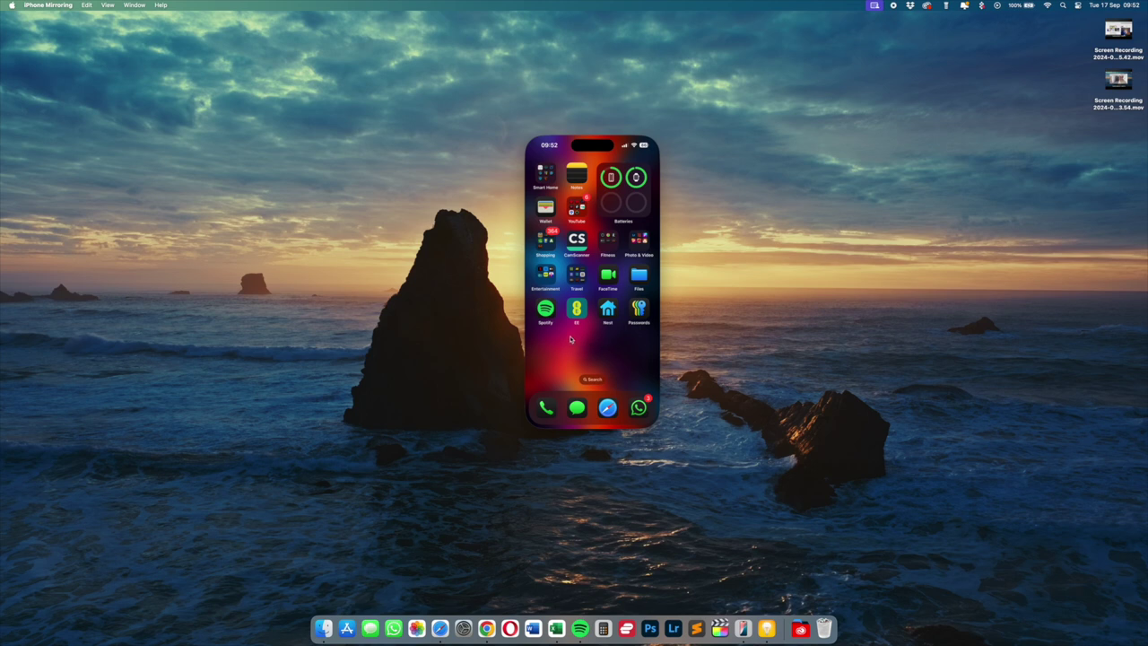
left_click_drag(557, 341, 608, 337)
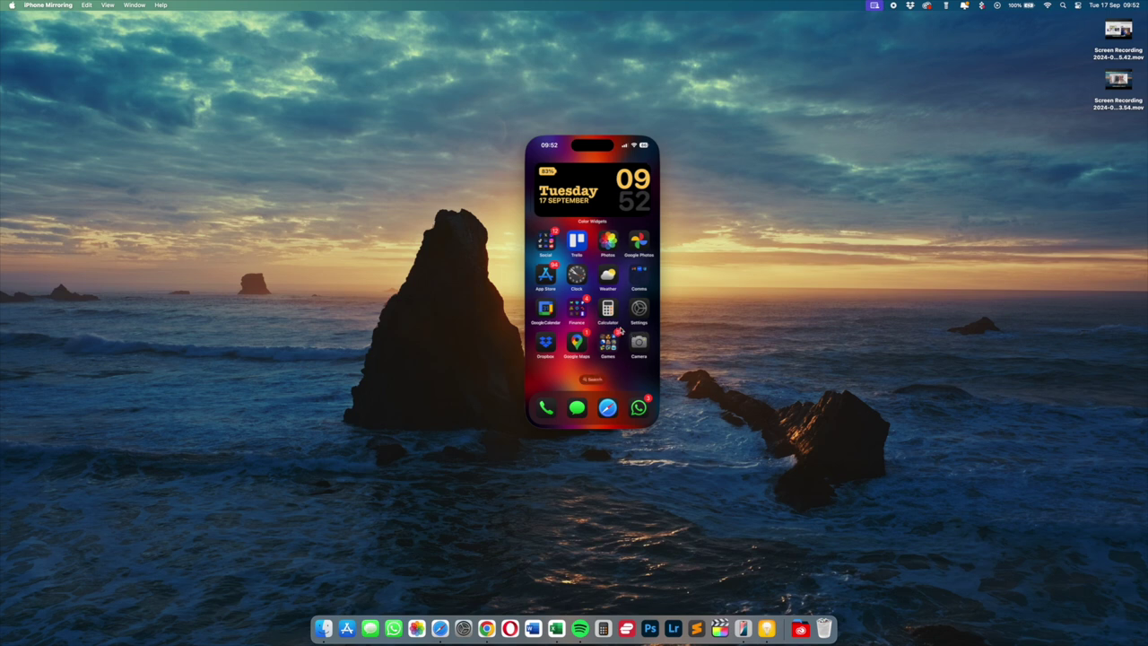
Step: Load apple.com/ in the mirrored iPhone's Safari, then return to the home screen
left_click(607, 409)
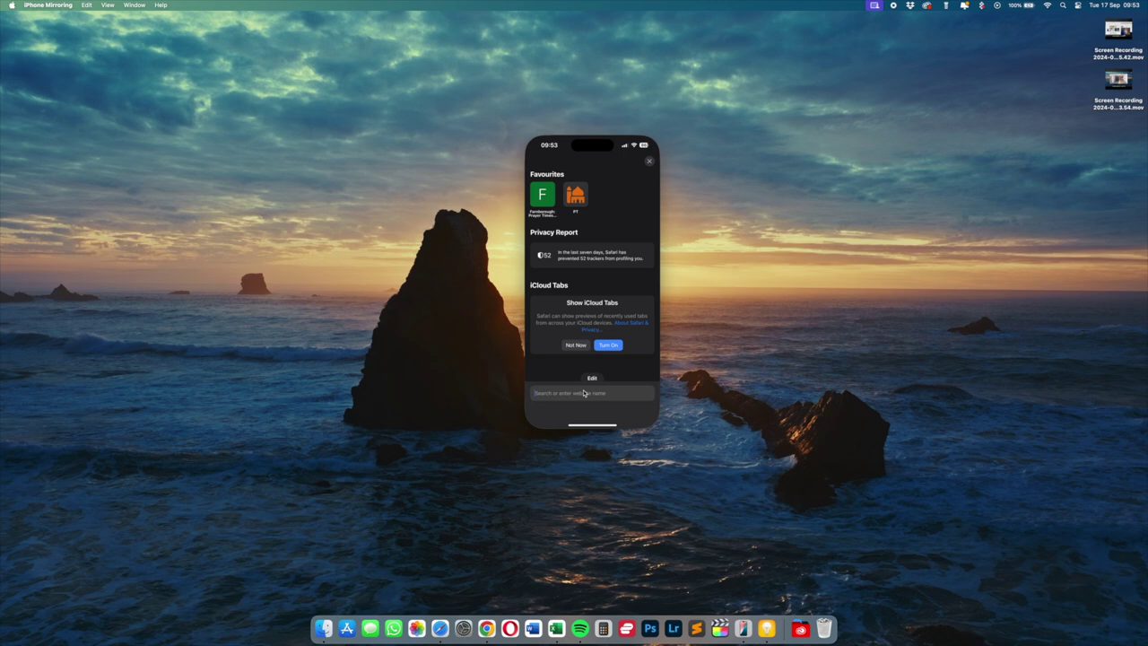
left_click(583, 393)
type("apple.com")
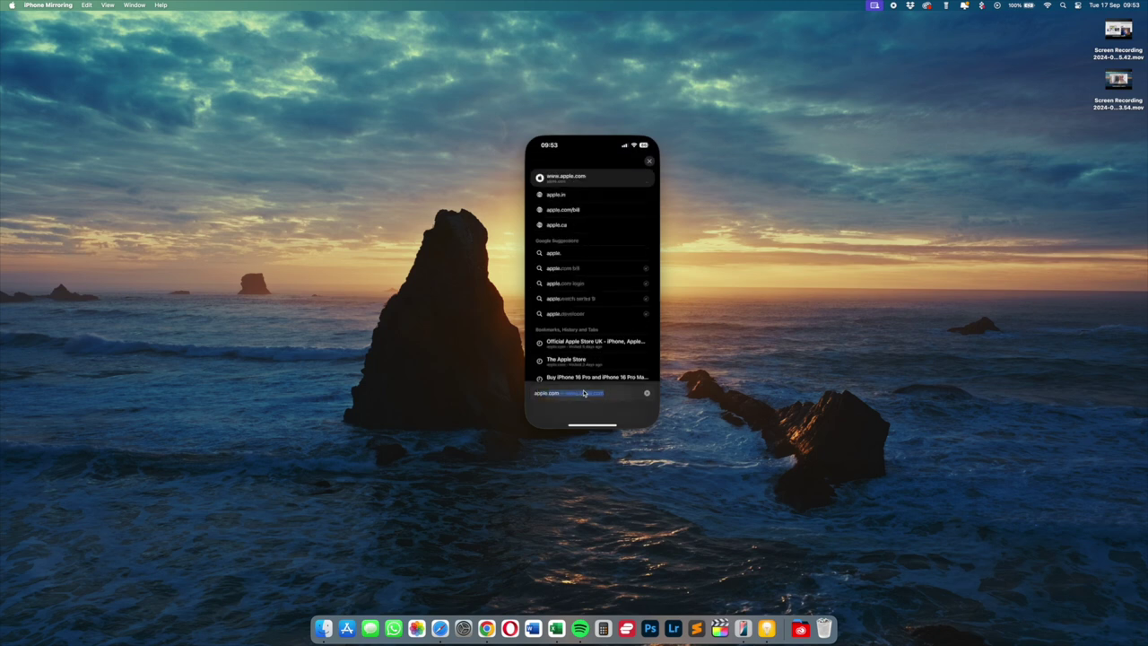
type("/")
key("Return")
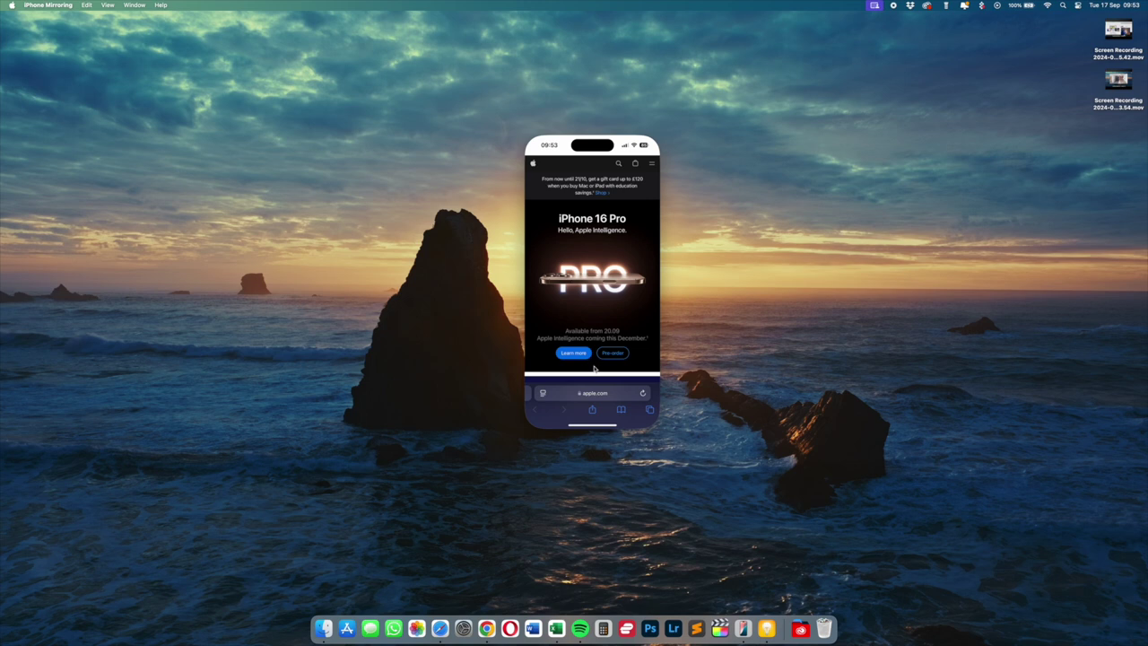
left_click(591, 427)
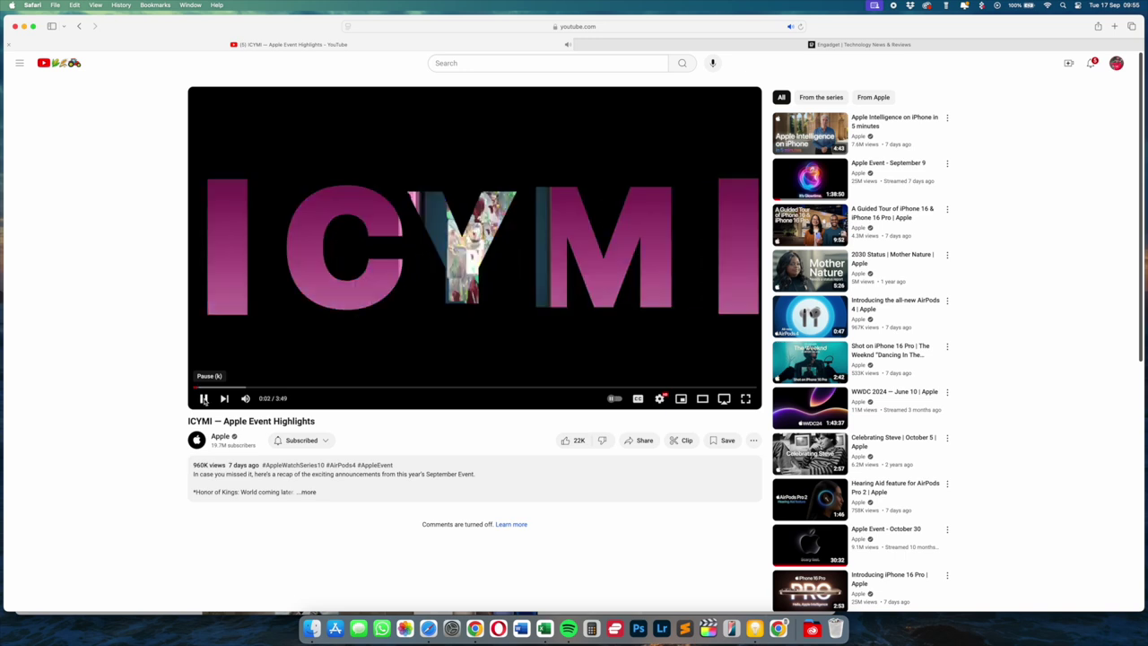
Step: Pause the Apple Event Highlights video, open it in Video Viewer, and pop it into picture-in-picture
left_click(205, 399)
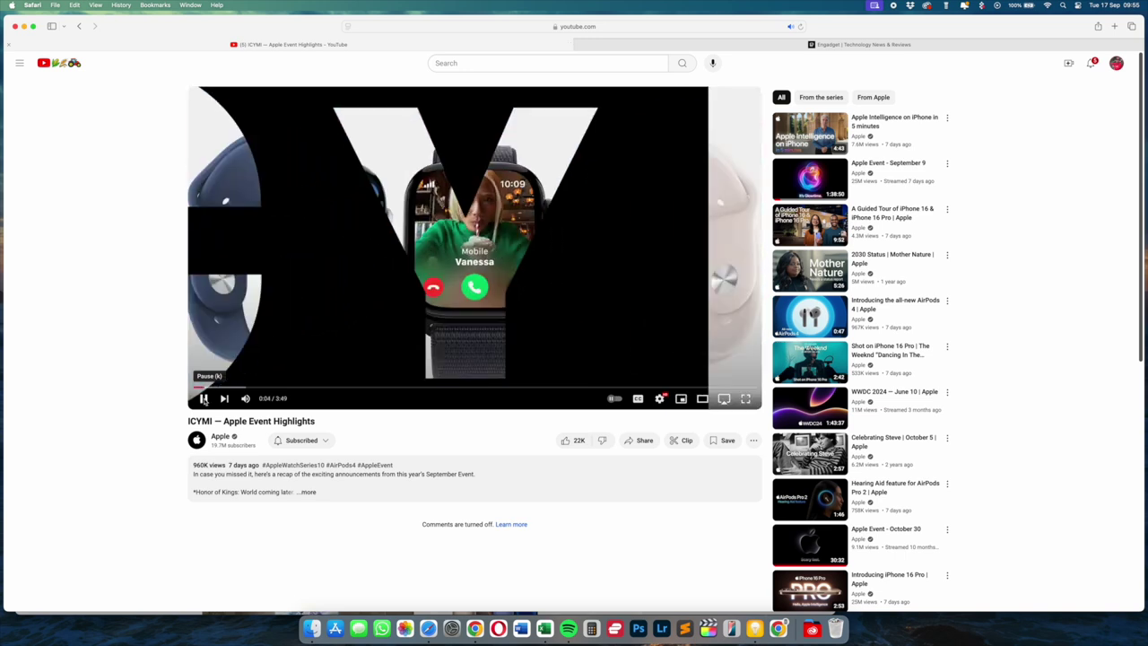
left_click(348, 27)
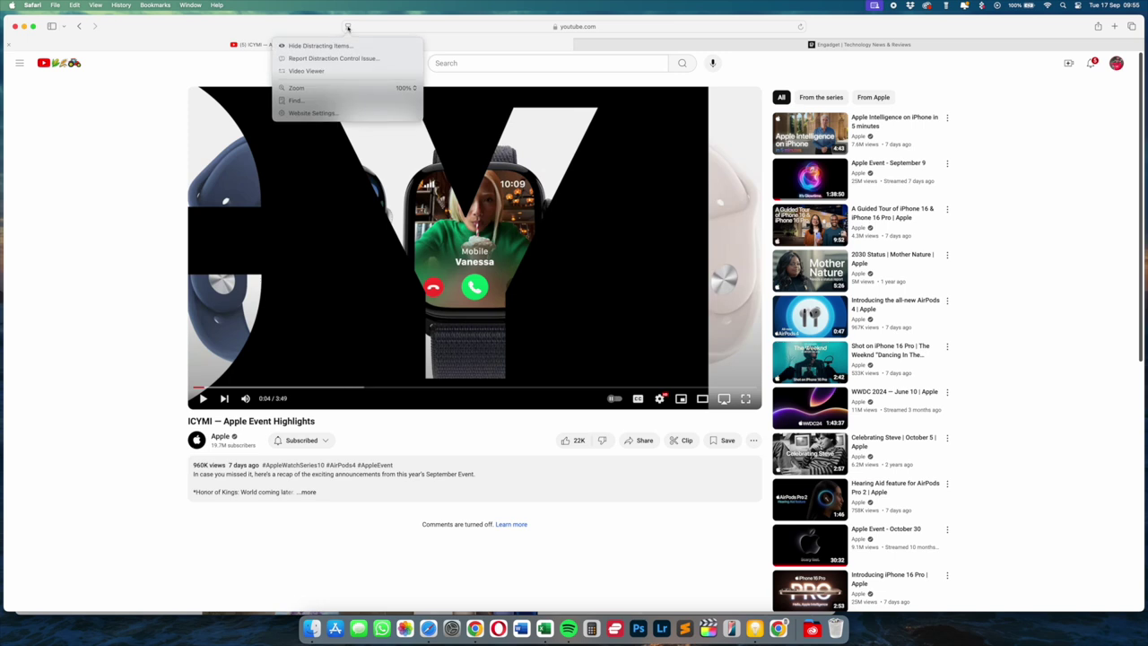
left_click(308, 71)
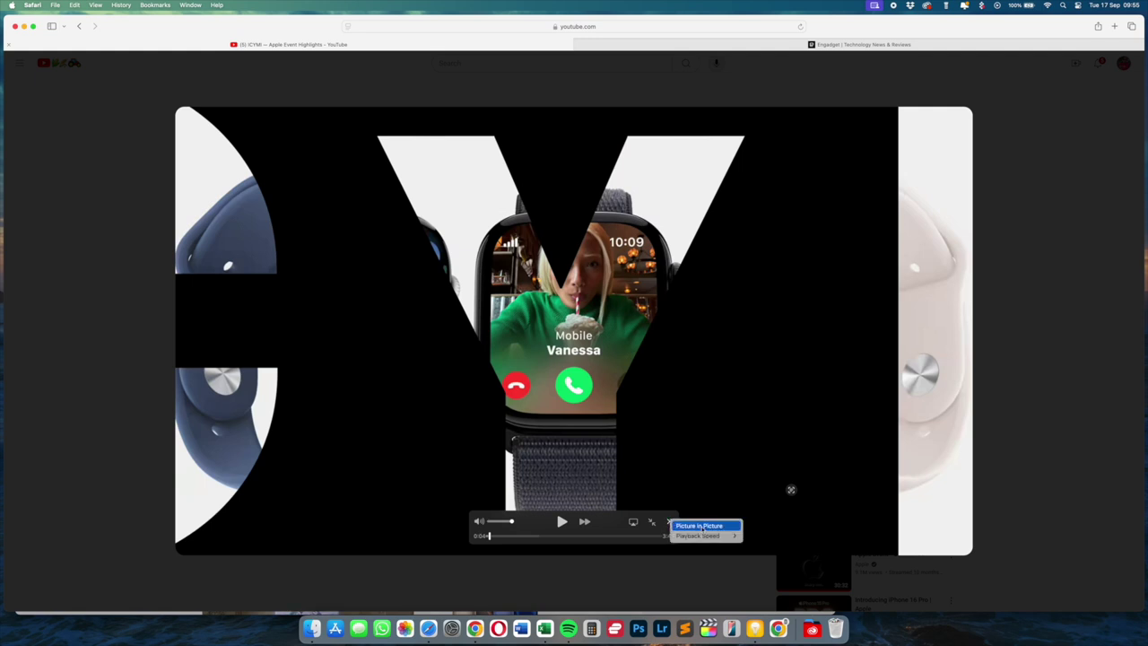
left_click(703, 527)
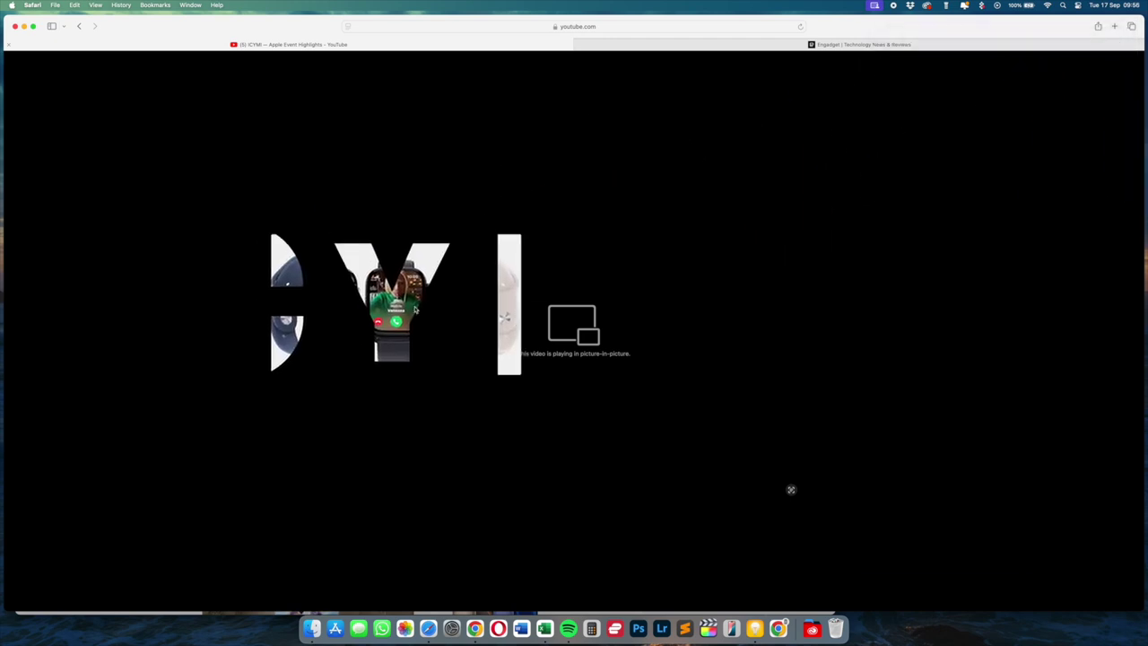
left_click(25, 26)
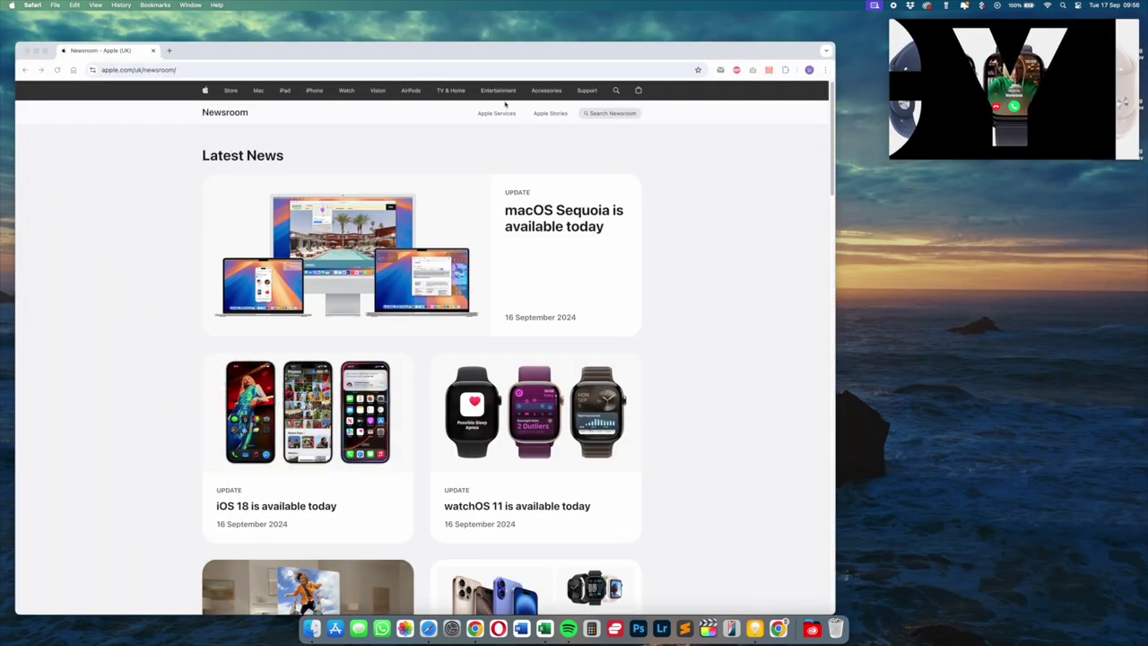
left_click_drag(583, 59, 591, 26)
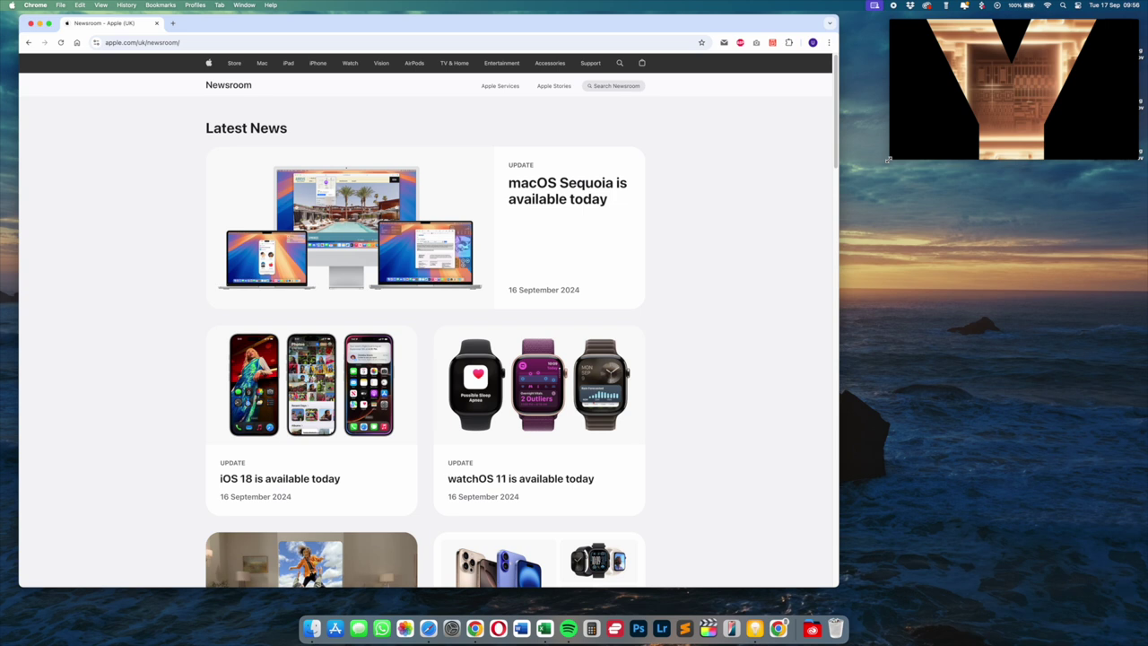
left_click_drag(891, 160, 841, 188)
scroll(690, 267, "down", 20)
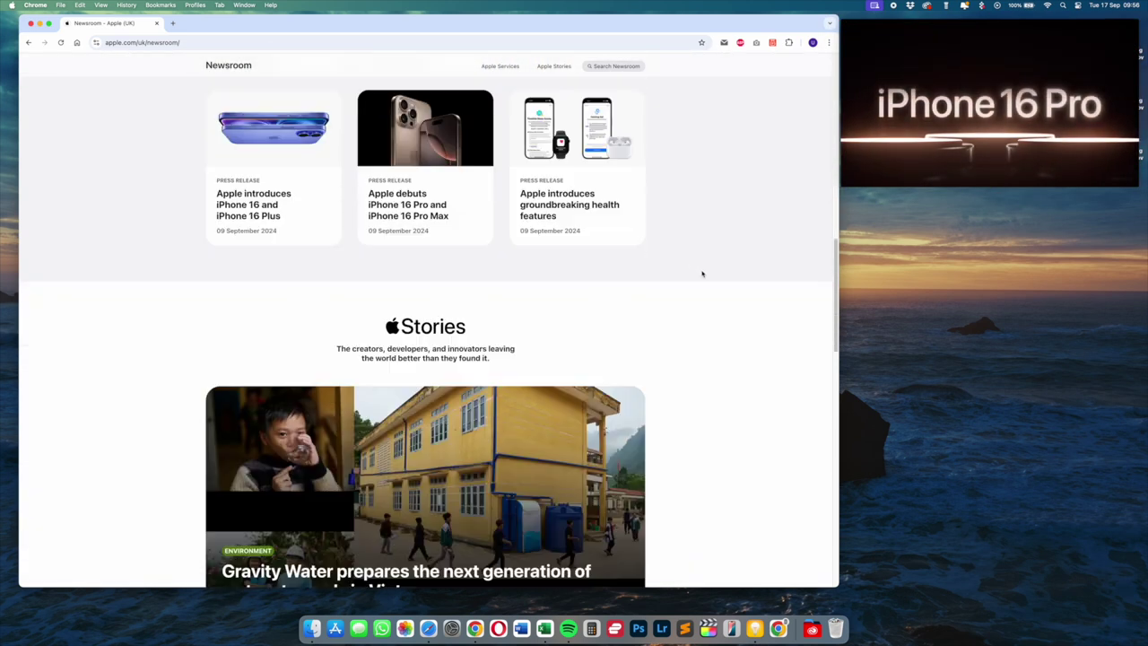
scroll(709, 314, "down", 10)
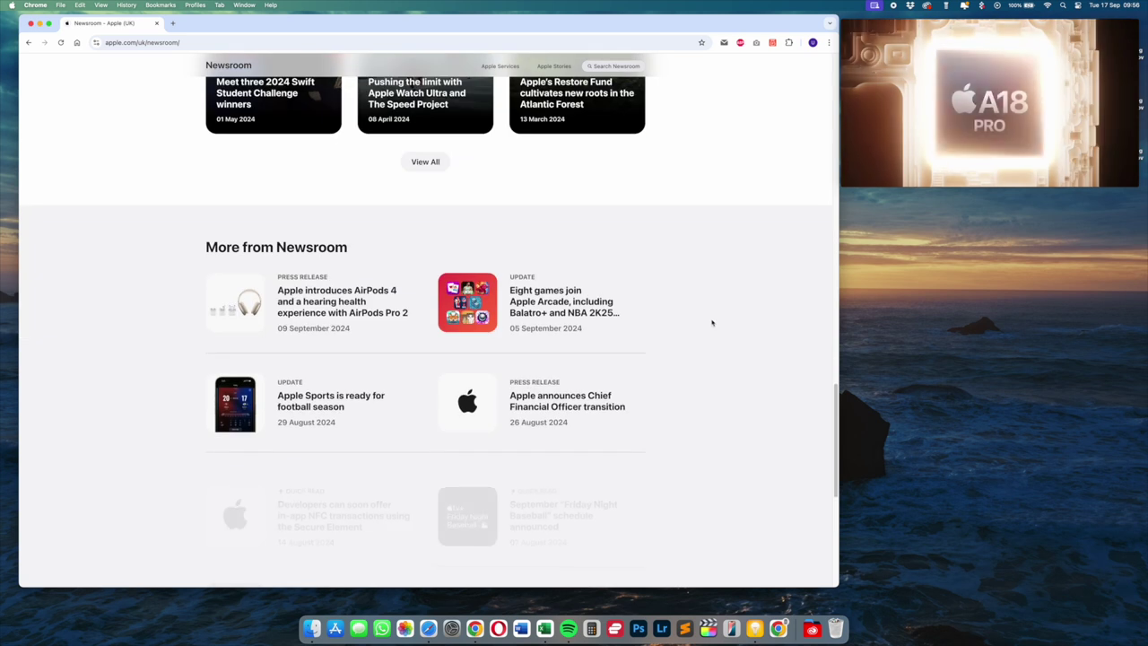
scroll(696, 332, "up", 8)
scroll(691, 346, "up", 20)
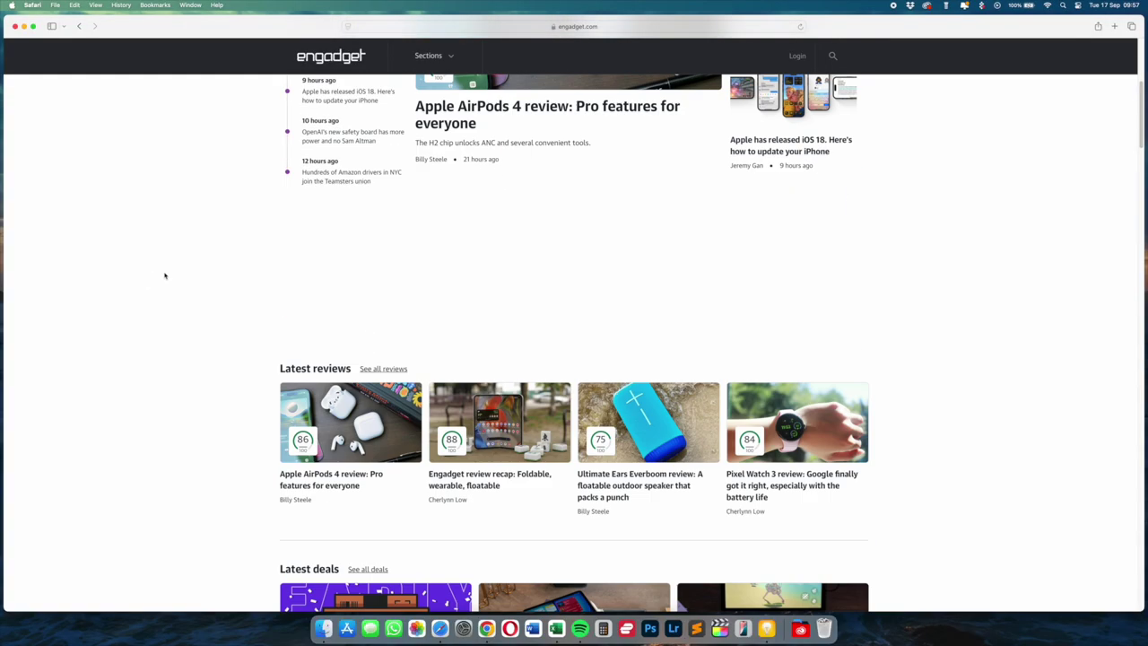
Step: Turn on Hide Distracting Items for the Engadget homepage from Safari's page menu
scroll(171, 272, "down", 3)
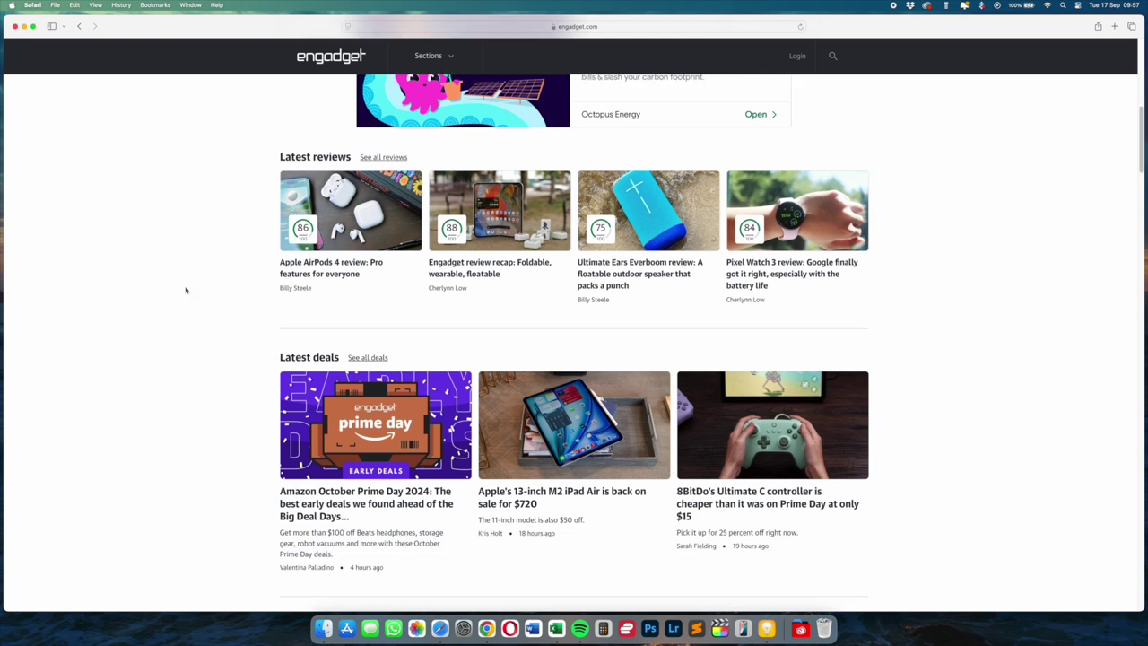
scroll(218, 324, "down", 10)
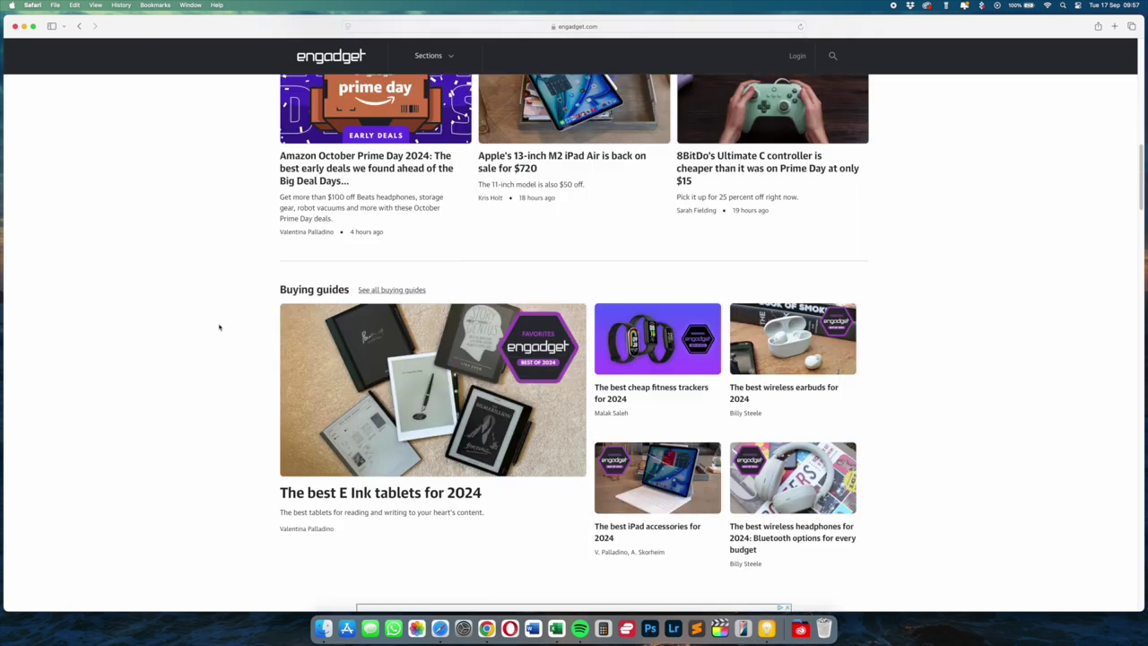
scroll(218, 330, "up", 20)
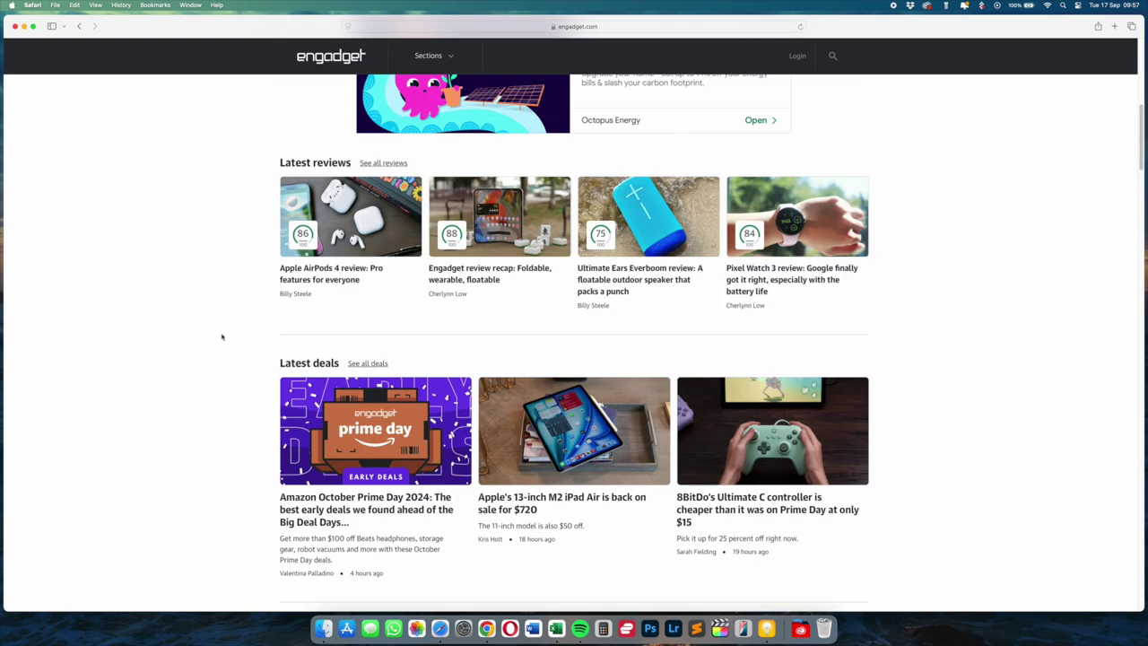
scroll(223, 340, "up", 4)
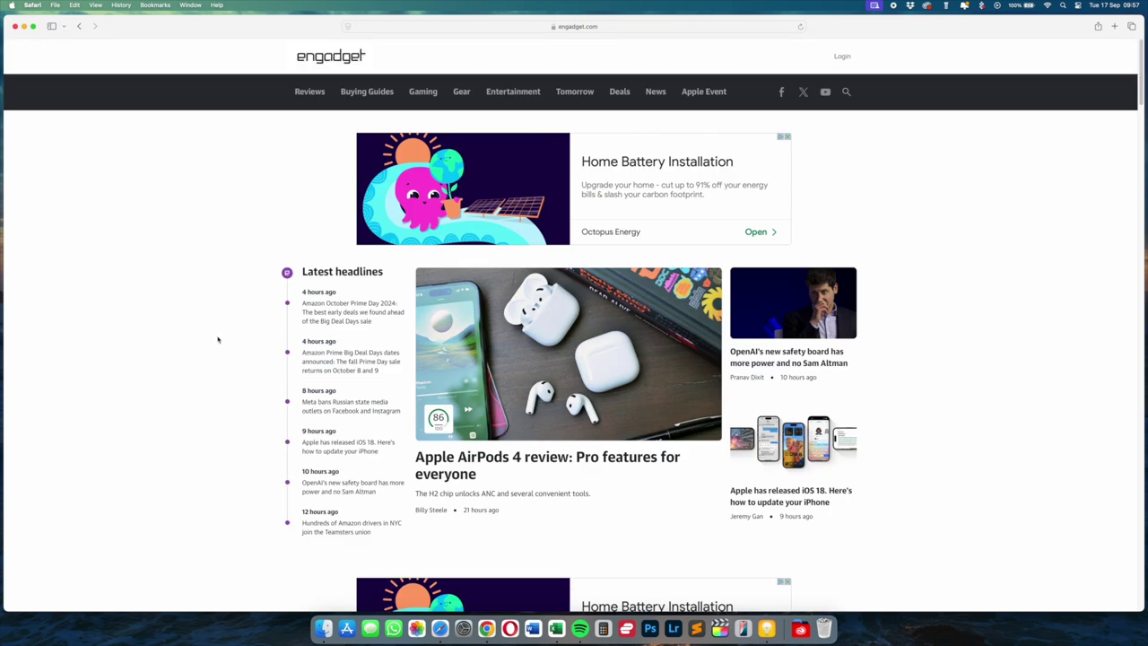
left_click(349, 26)
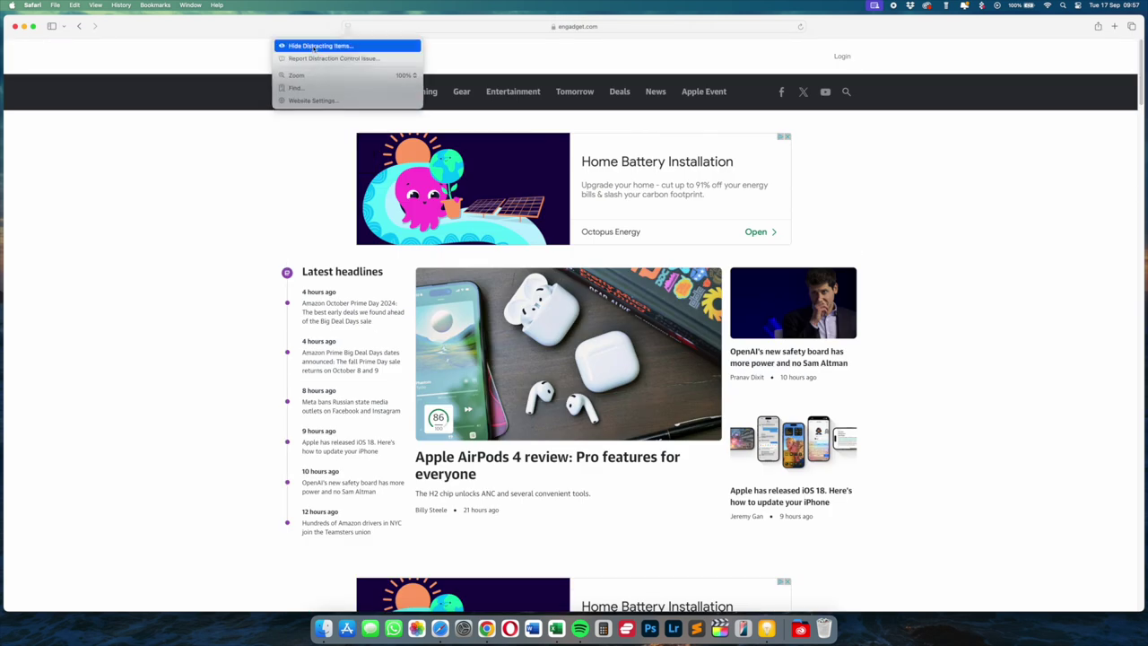
left_click(315, 46)
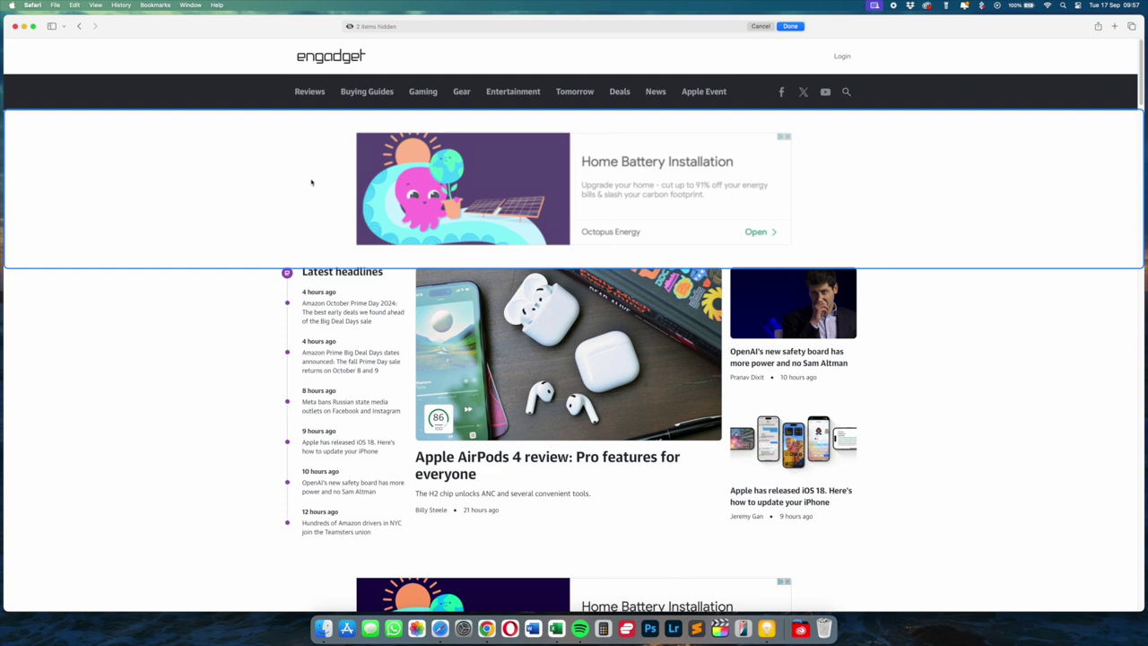
Step: Hide the Home Battery Installation, reMarkable Paper Pro and Samsung Galaxy ad banners on Engadget
left_click(311, 182)
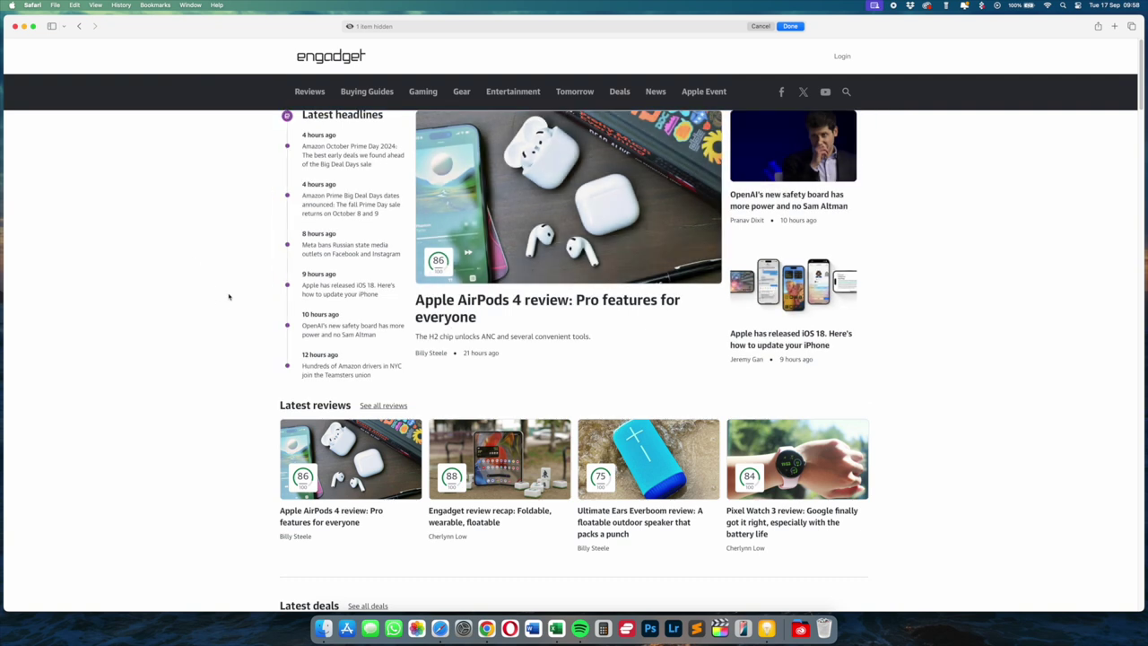
scroll(191, 330, "down", 2)
scroll(191, 330, "down", 8)
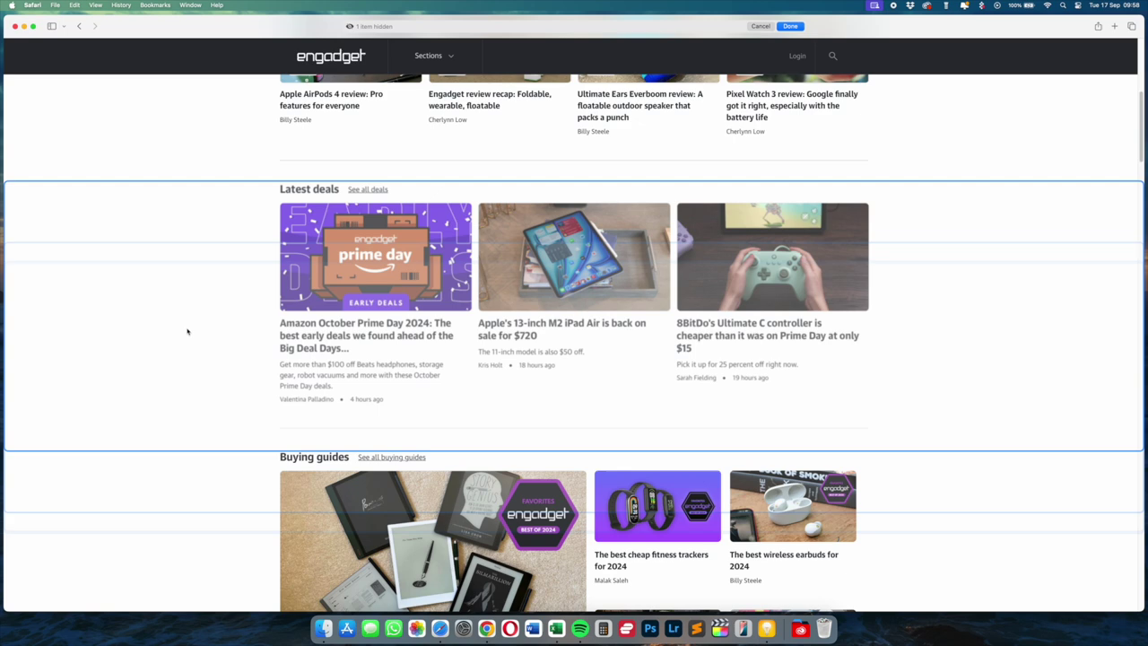
scroll(185, 331, "down", 4)
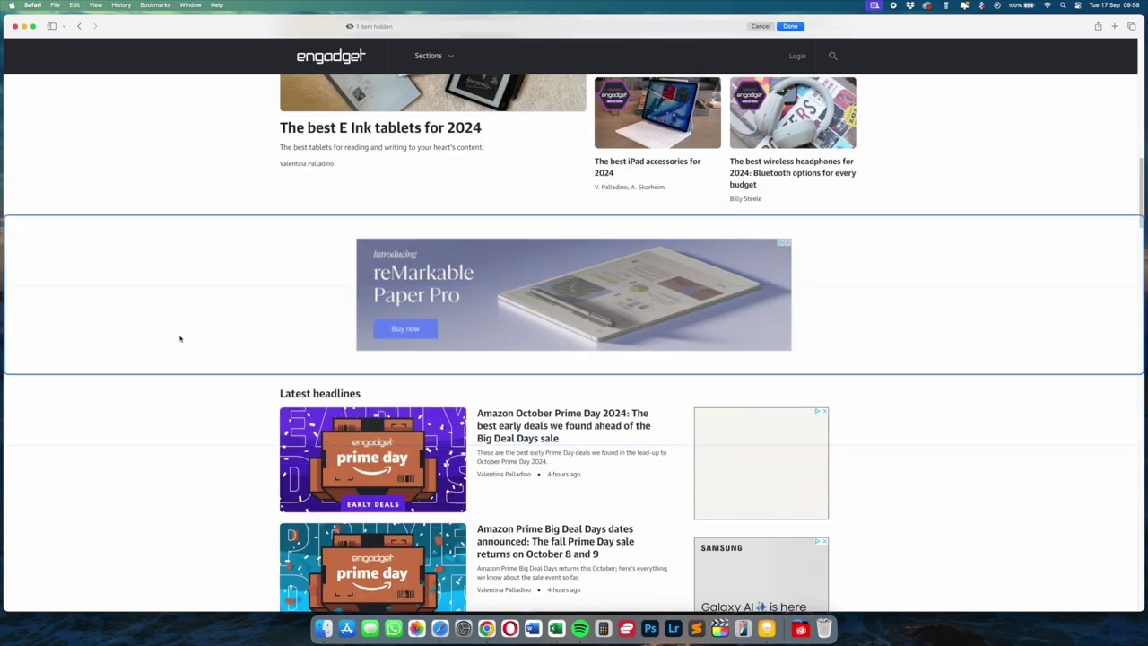
left_click(203, 280)
left_click(208, 279)
scroll(206, 287, "down", 10)
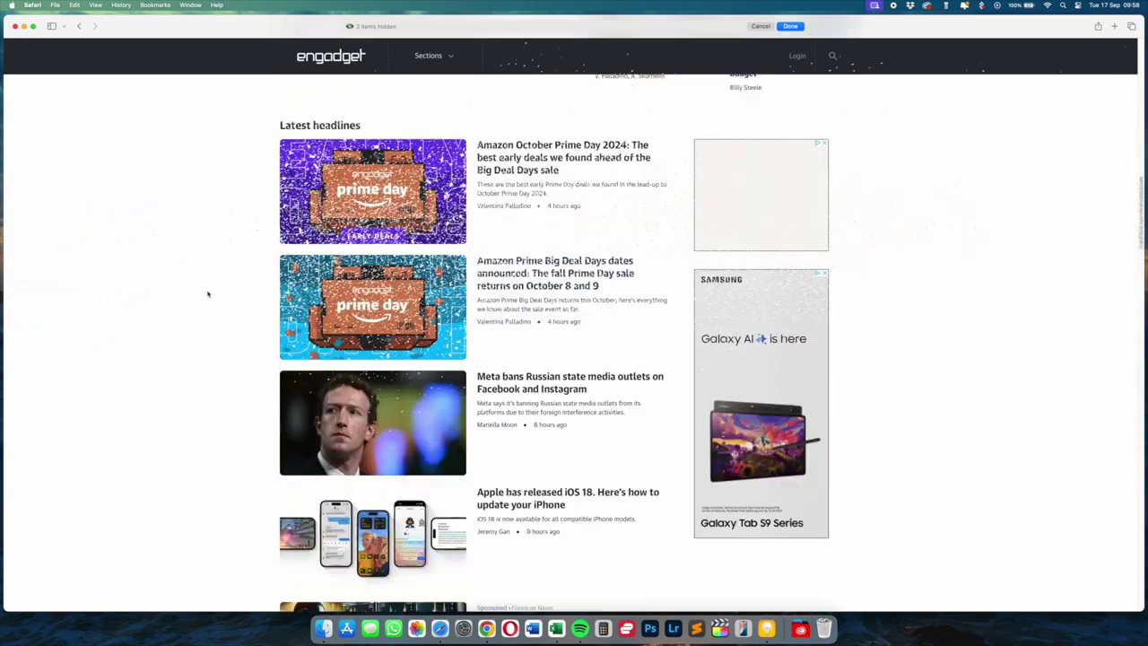
left_click(271, 197)
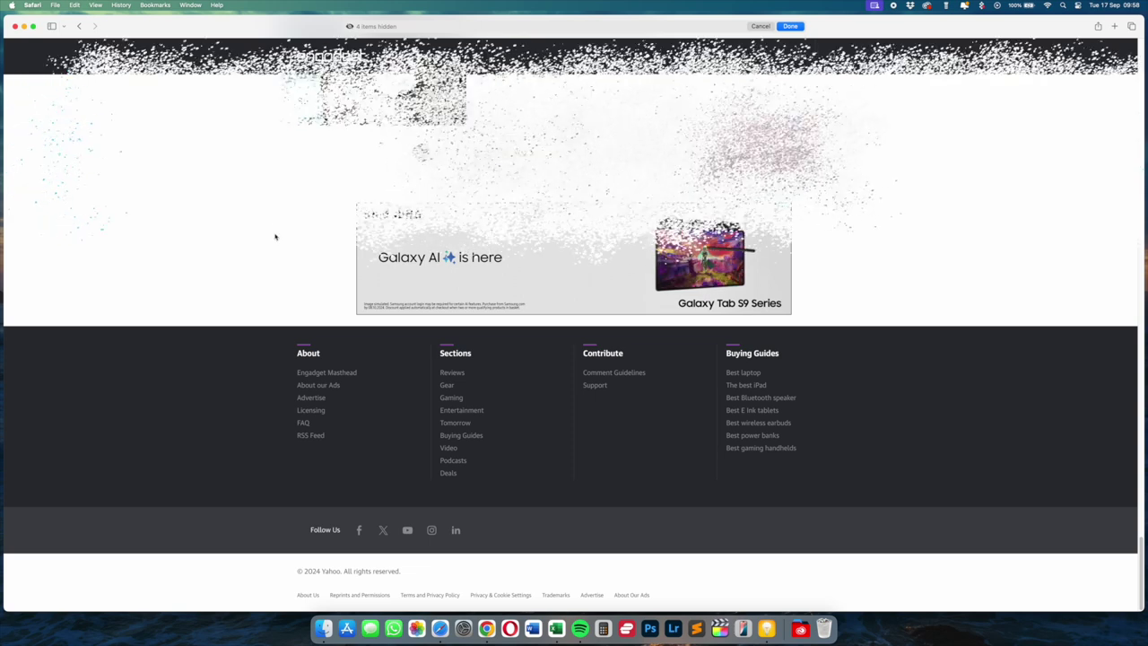
left_click(299, 281)
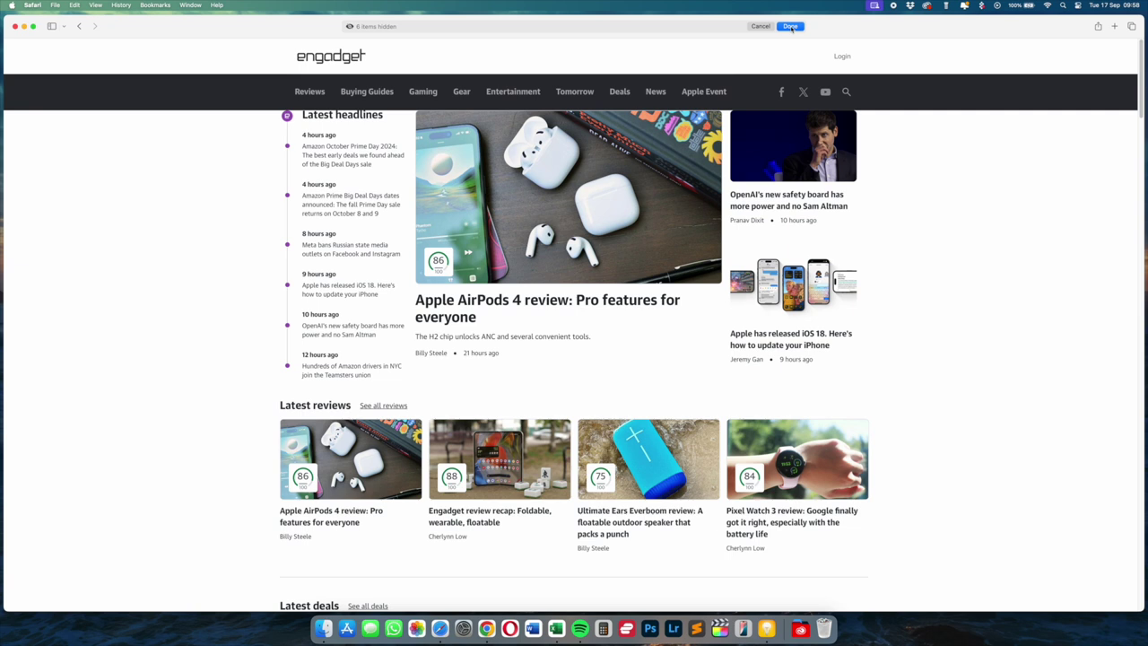
Step: Reload the Engadget page to verify the hidden ads stay gone, then bring up its page menu
scroll(894, 292, "down", 10)
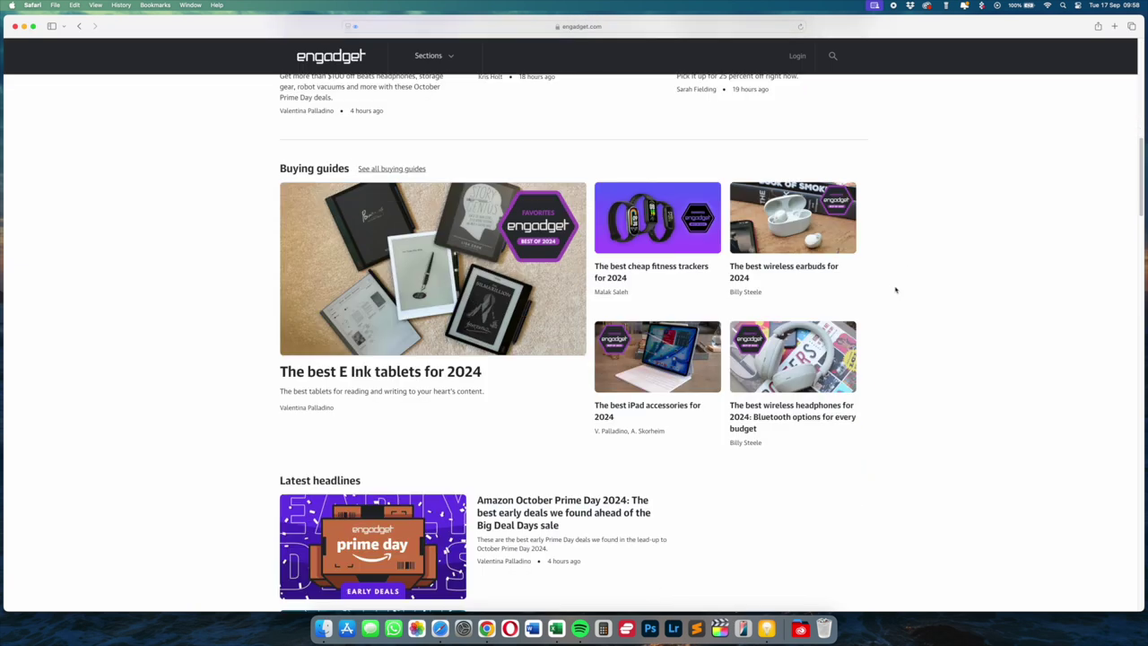
scroll(893, 287, "up", 12)
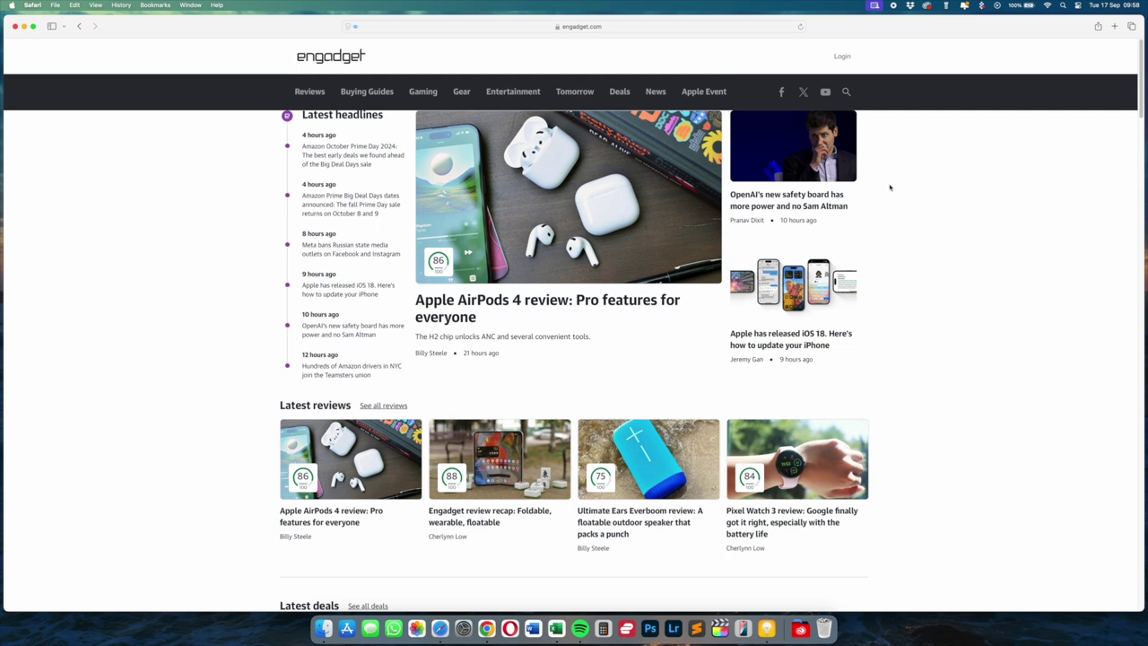
left_click(800, 27)
left_click(356, 28)
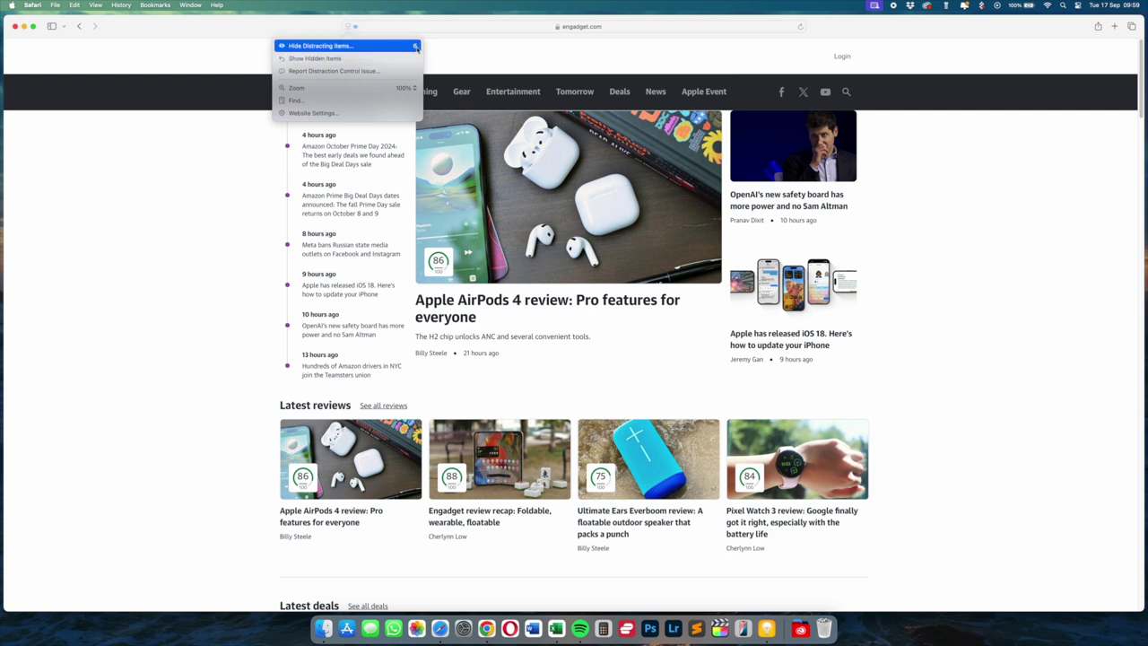
Step: Restore all hidden items with Show Hidden Items and check the Samsung ads reappear down the page
left_click(341, 59)
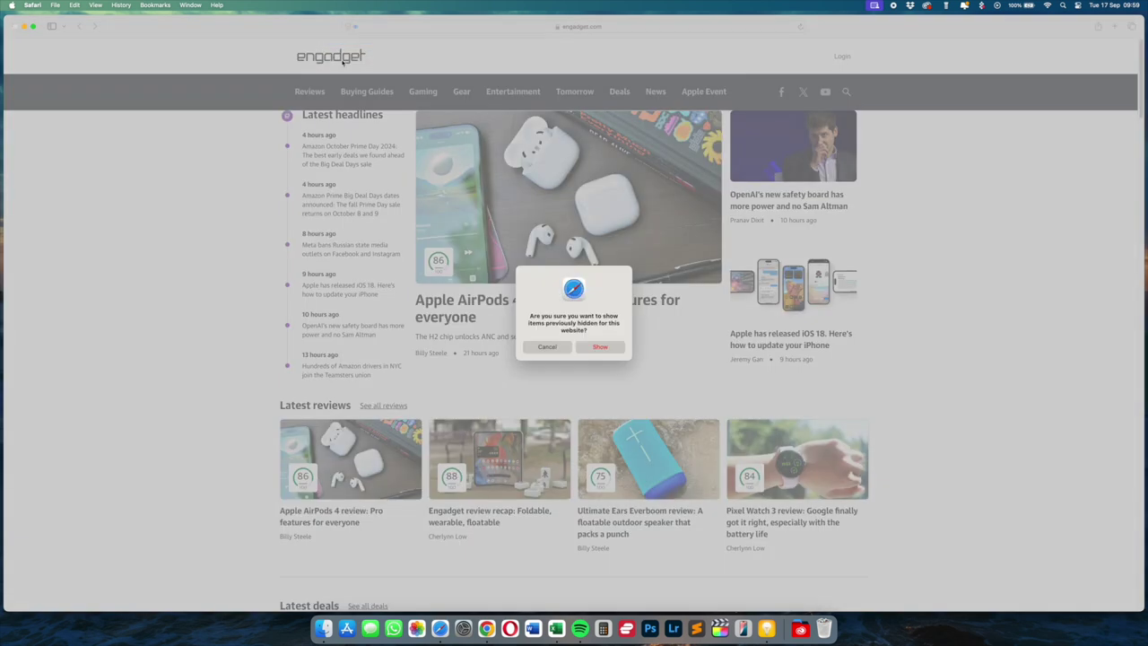
left_click(600, 347)
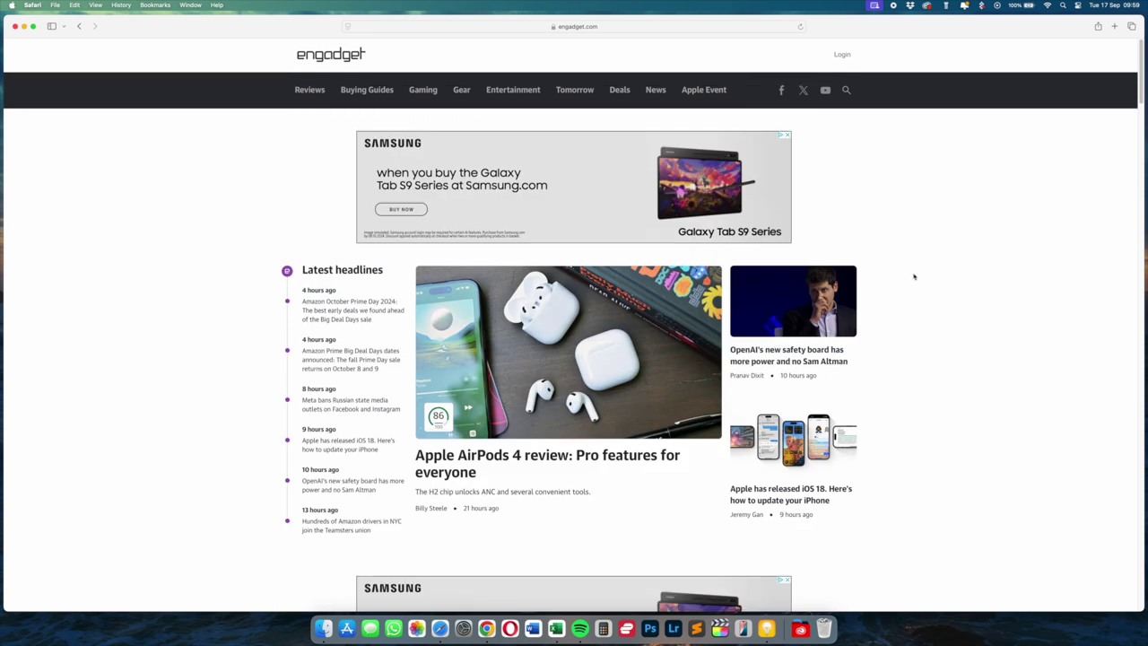
scroll(911, 277, "down", 5)
scroll(886, 273, "down", 8)
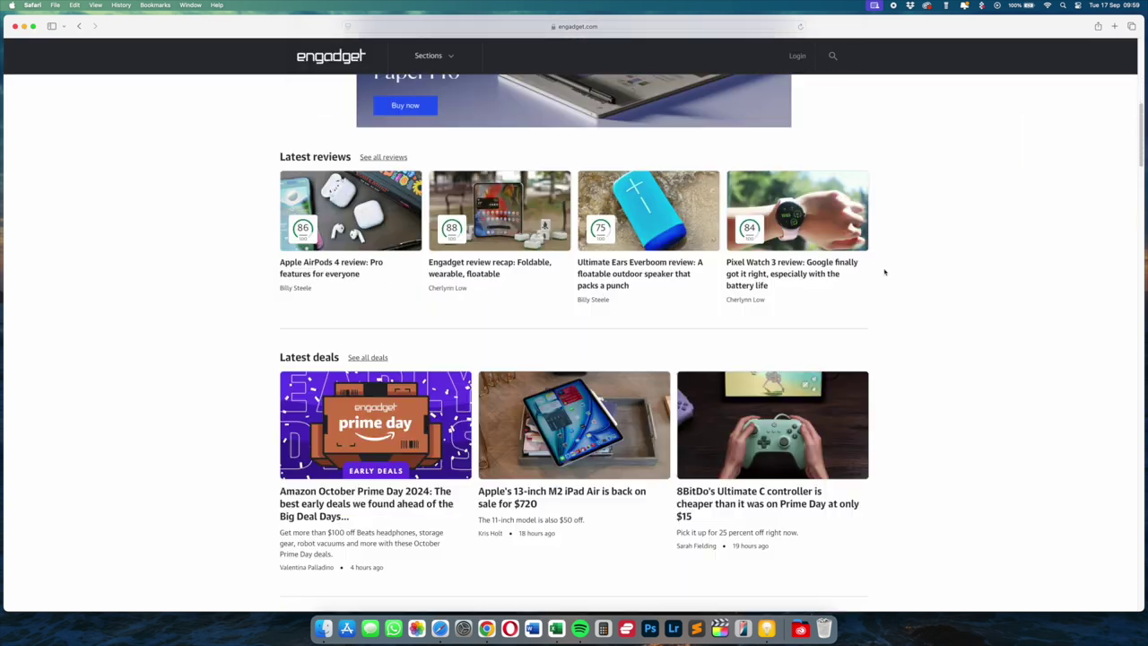
scroll(880, 271, "down", 7)
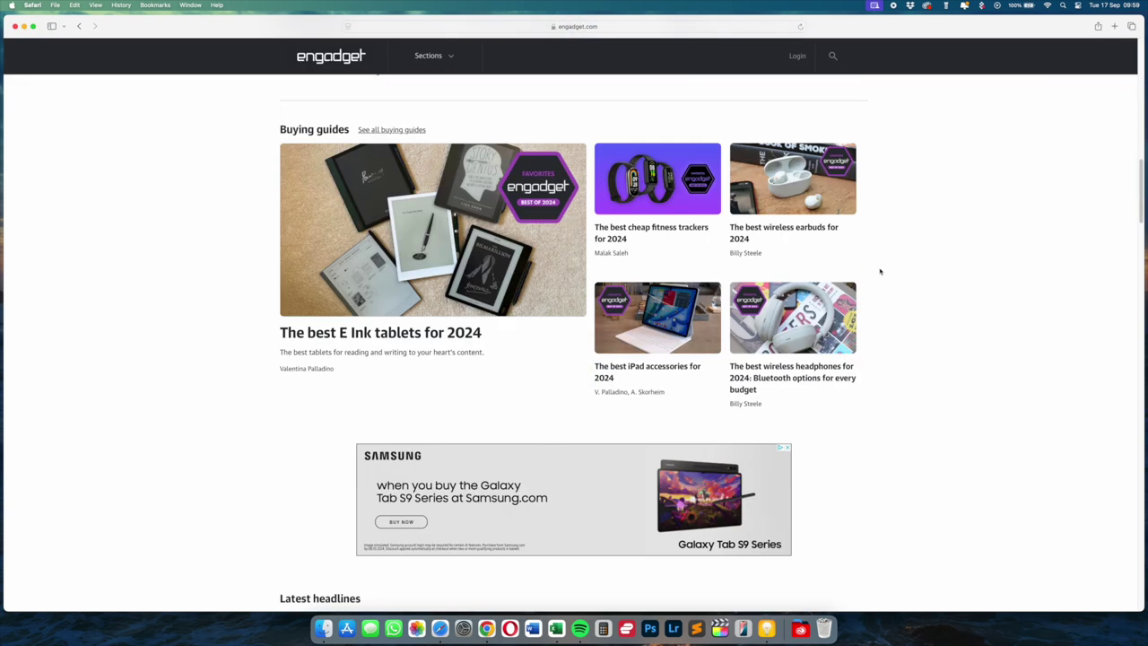
scroll(875, 269, "down", 10)
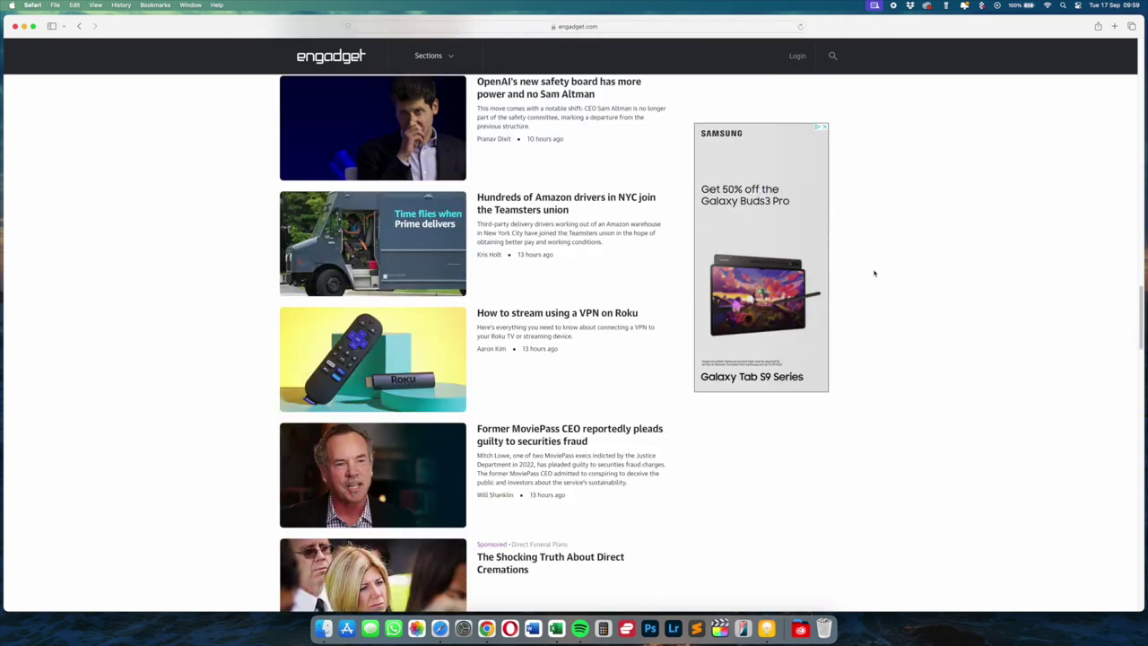
scroll(872, 273, "down", 5)
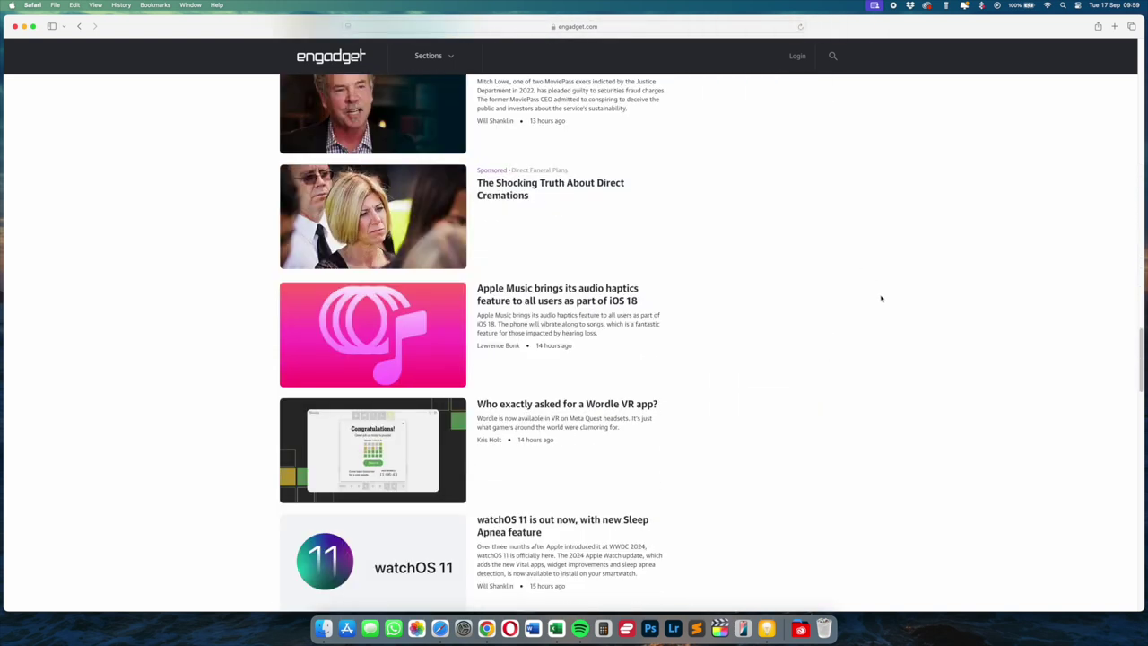